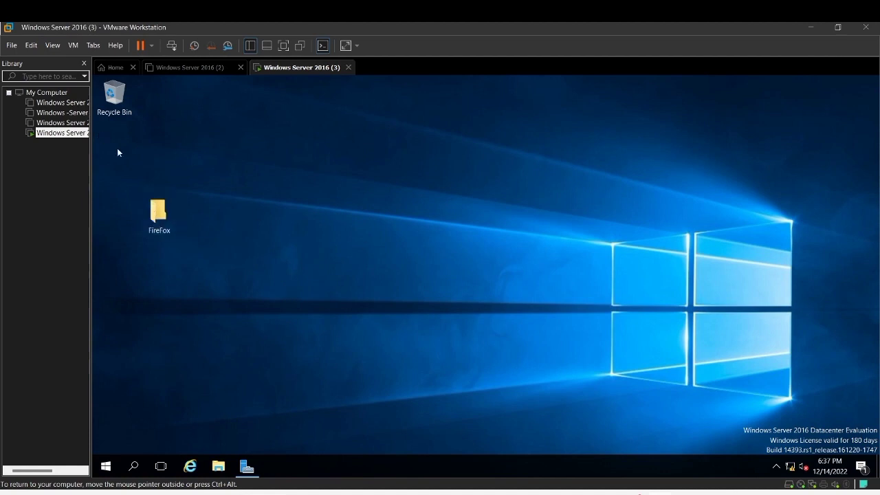
# Step: Move the FireFox folder on the desktop to directly below the Recycle Bin
pyautogui.moveTo(142, 202); pyautogui.dragTo(107, 147)
pyautogui.click(193, 177)
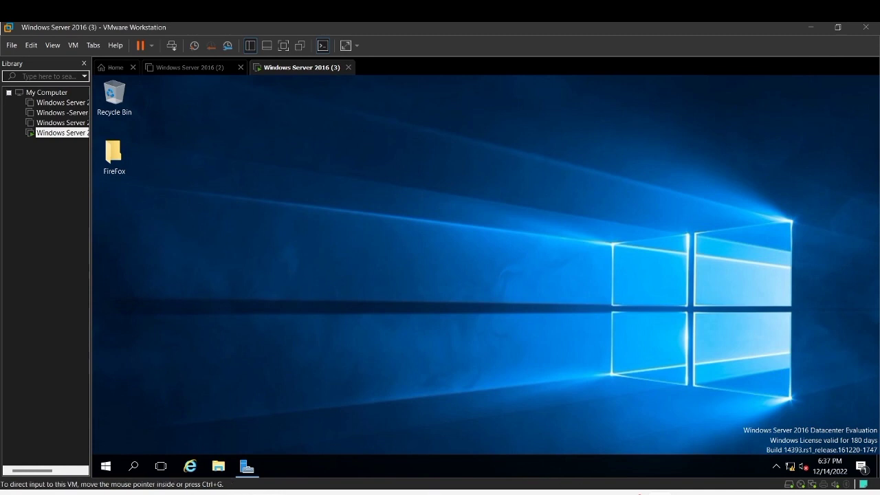
pyautogui.hotkey('alt', 'Tab')
pyautogui.moveTo(630, 333); pyautogui.dragTo(122, 181)
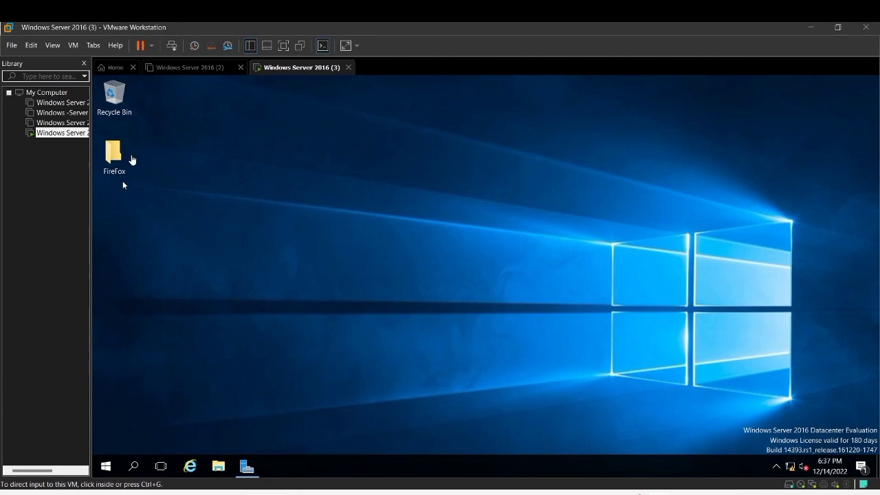
pyautogui.click(228, 261)
pyautogui.moveTo(114, 221); pyautogui.dragTo(136, 160)
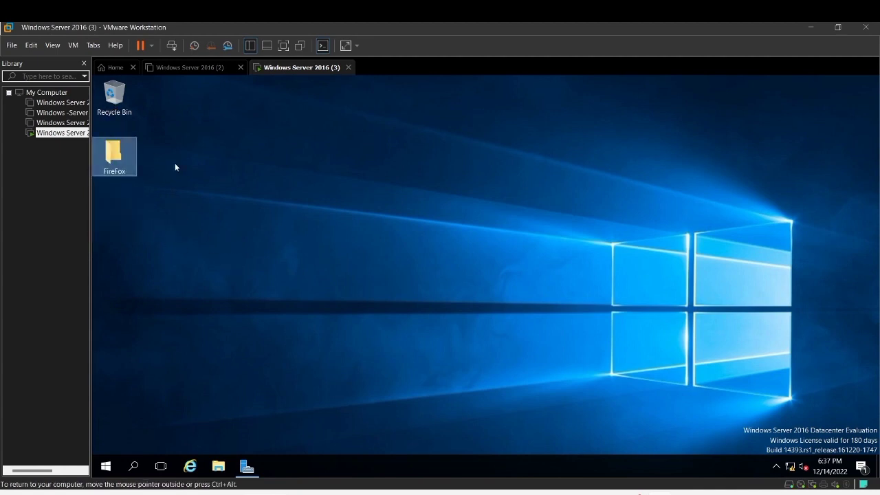
# Step: Check the contents of the FireFox folder on the desktop and close its window
pyautogui.doubleClick(116, 167)
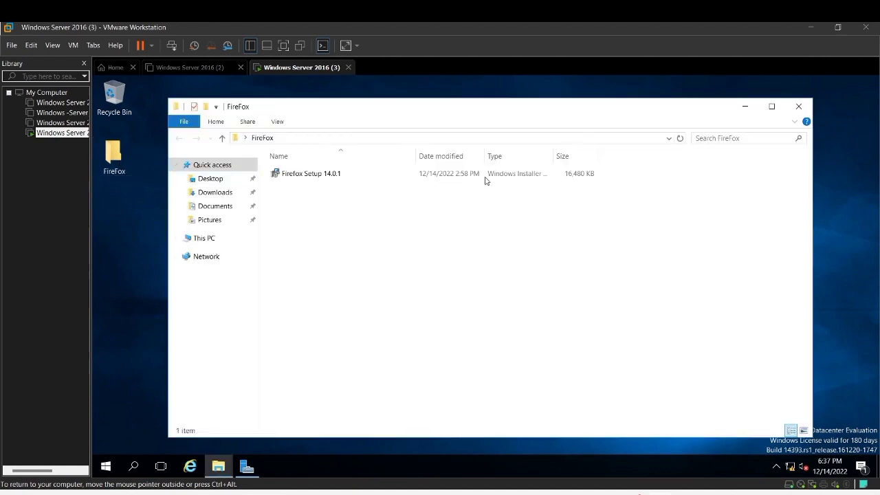
pyautogui.click(486, 174)
pyautogui.click(799, 106)
# Step: Open the sharing properties of the FireFox folder on the desktop
pyautogui.click(115, 155)
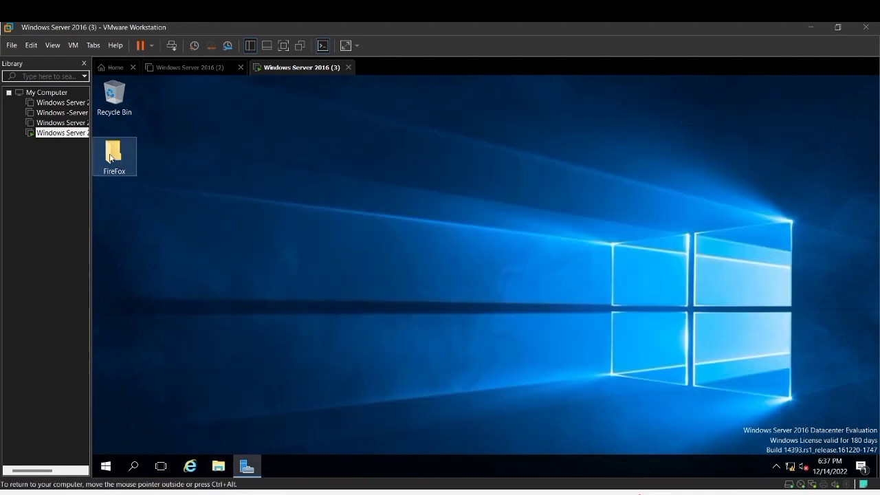
pyautogui.rightClick(119, 153)
pyautogui.click(152, 349)
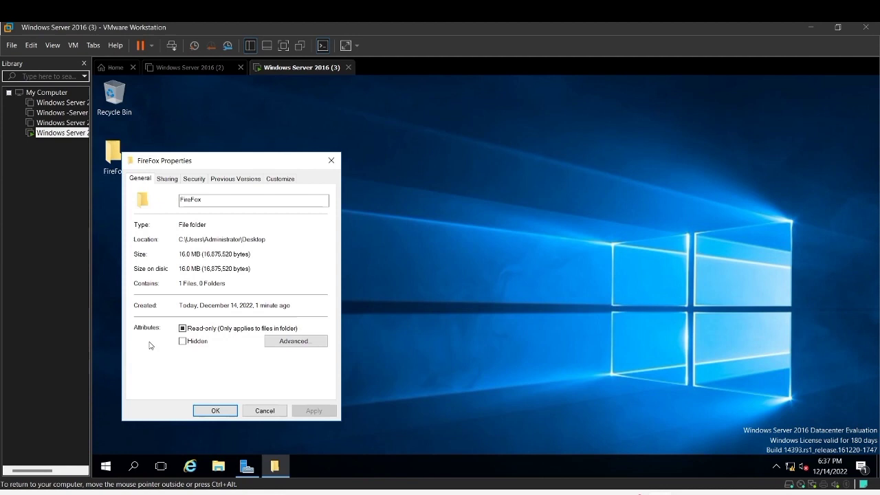
pyautogui.click(167, 178)
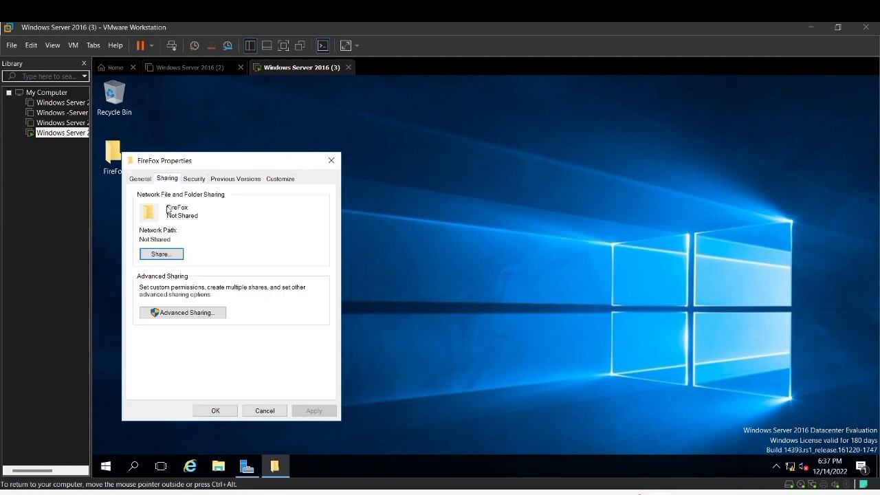
pyautogui.click(179, 310)
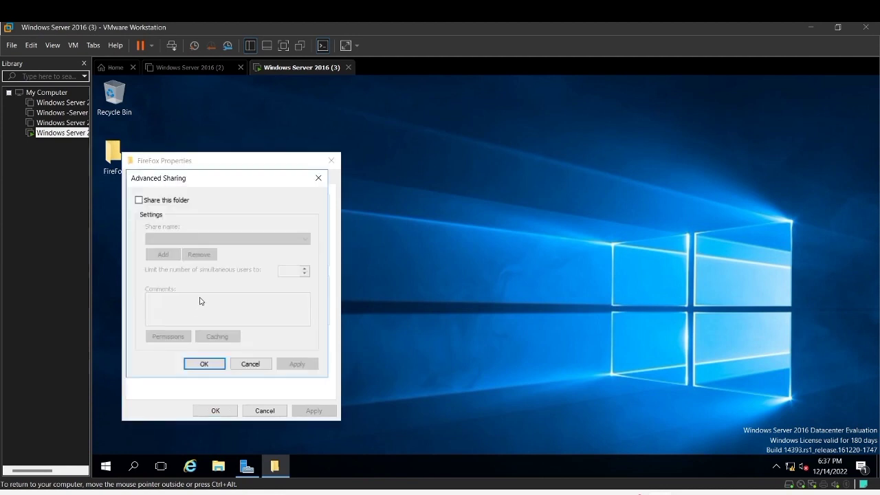
pyautogui.click(140, 200)
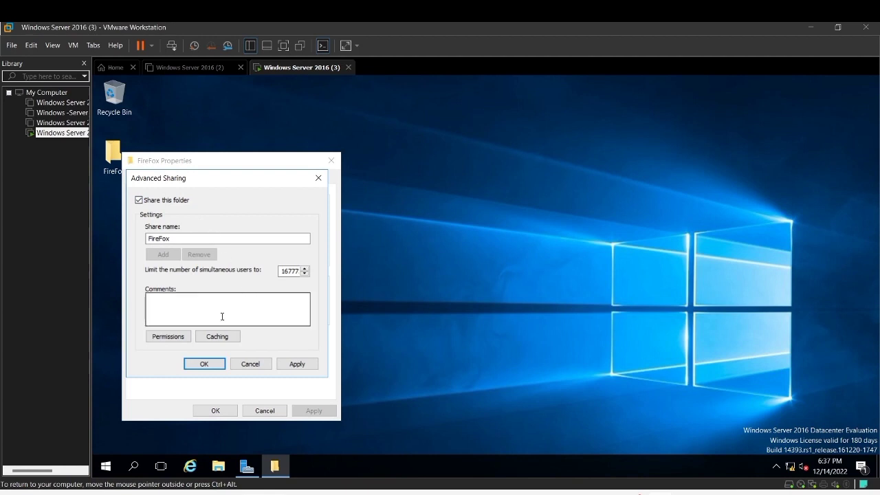
pyautogui.click(319, 179)
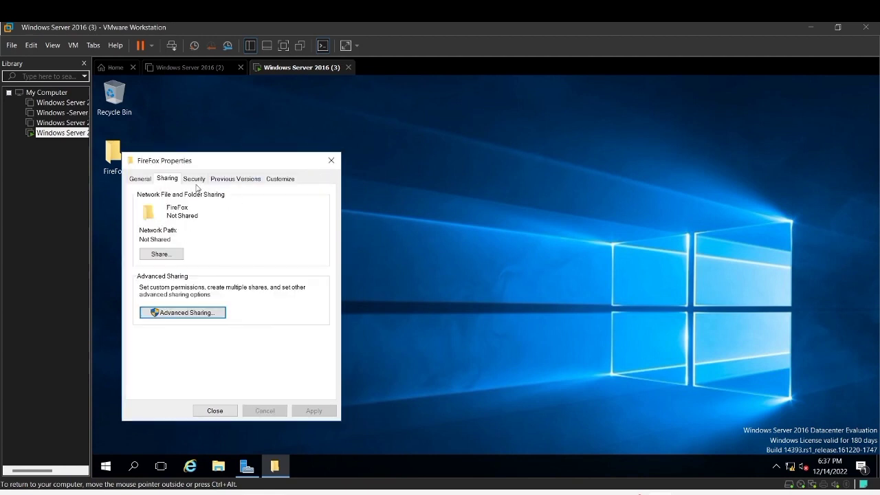
# Step: Share the folder through Advanced Sharing under the share name FireFox, apply it and close the folder's properties
pyautogui.click(184, 312)
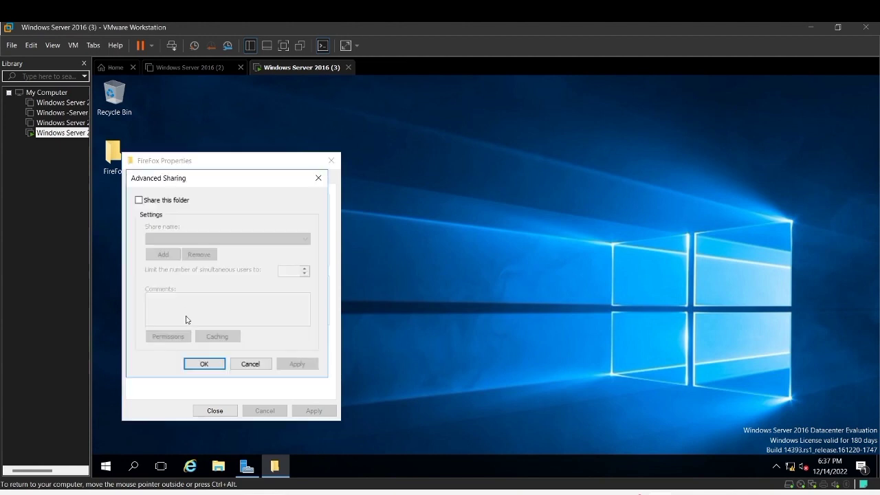
pyautogui.click(138, 201)
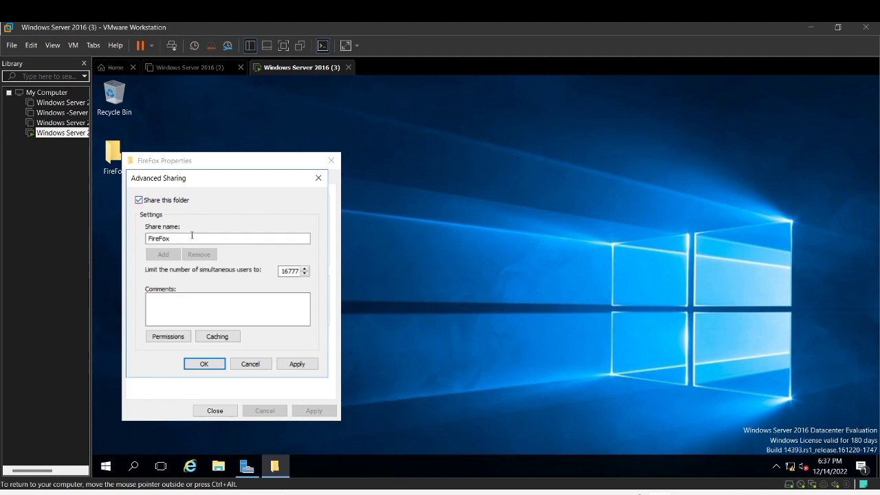
pyautogui.click(295, 365)
pyautogui.click(203, 365)
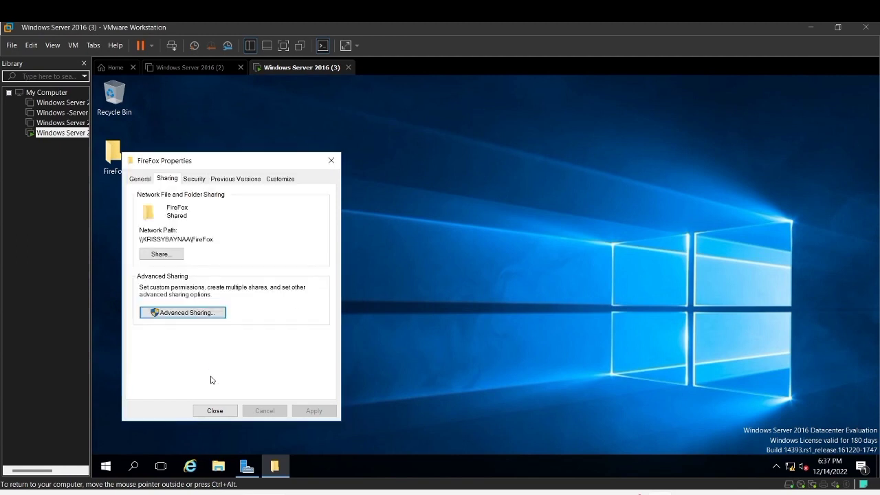
pyautogui.click(214, 411)
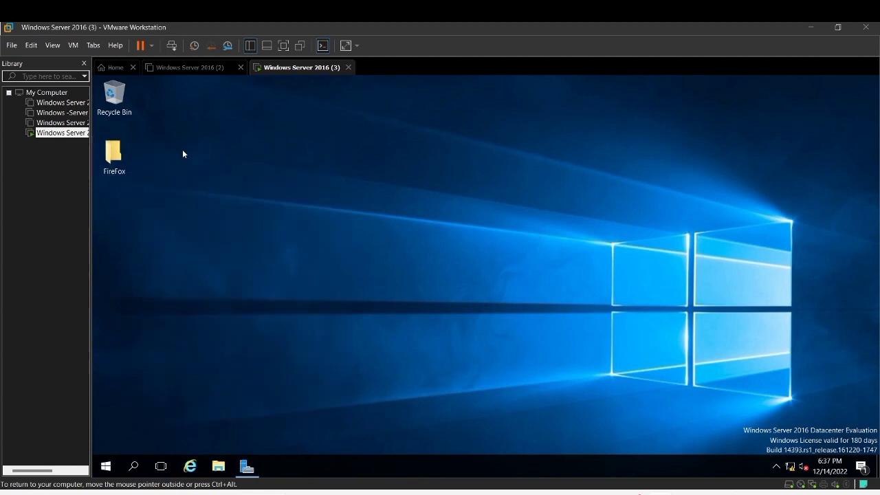
# Step: Open Group Policy Management from Server Manager and expand the forest down to the contents of its domain
pyautogui.click(247, 466)
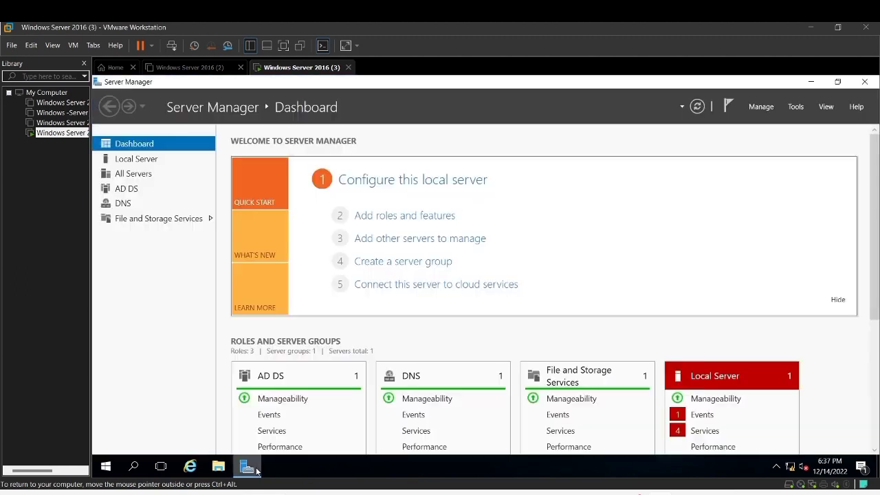
pyautogui.click(795, 106)
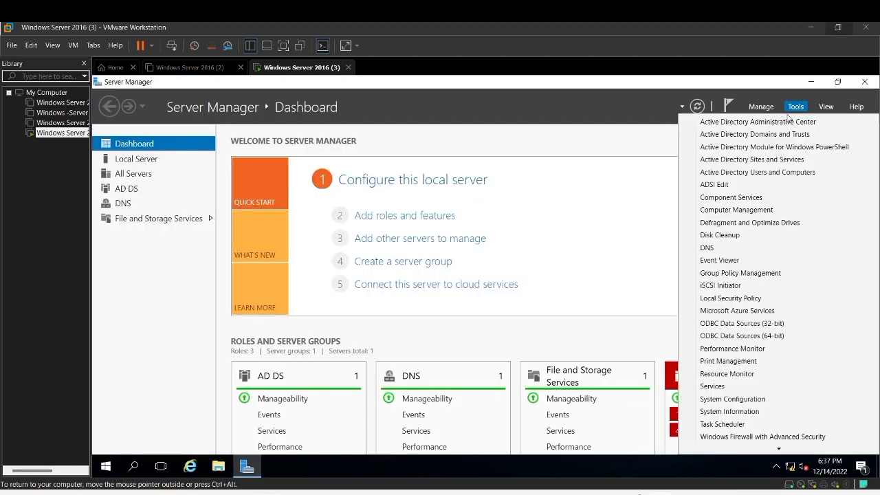
pyautogui.click(743, 275)
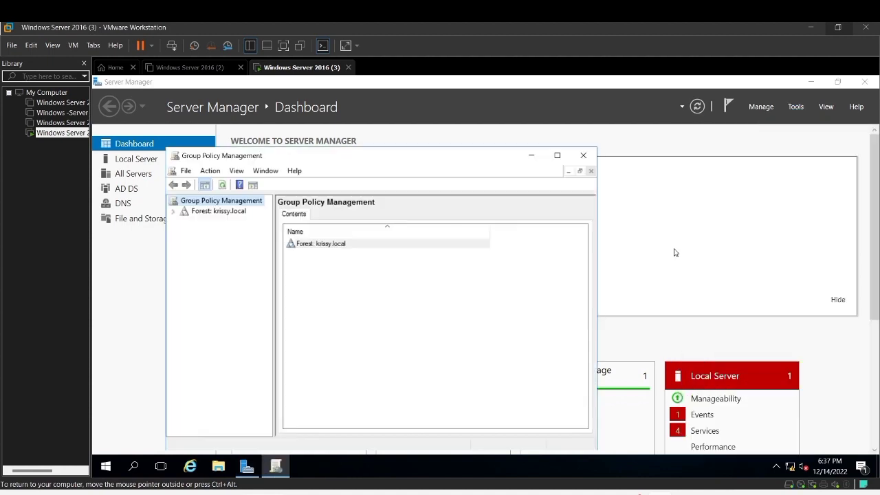
pyautogui.click(173, 211)
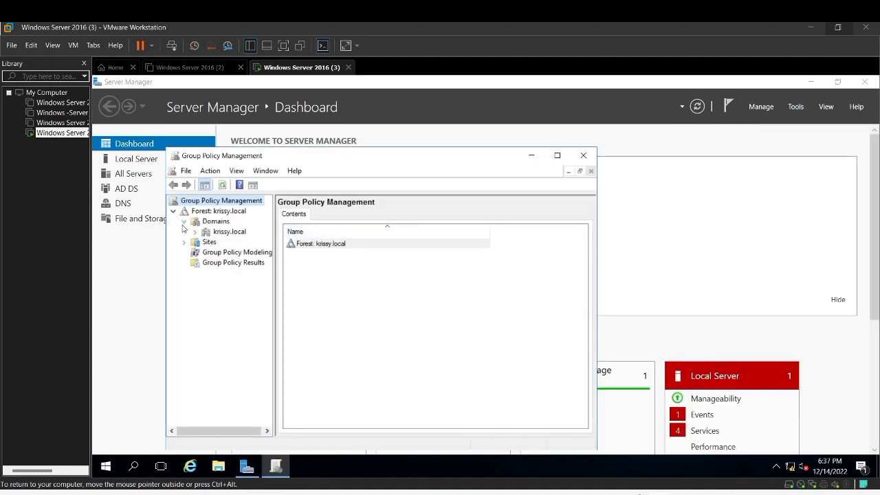
pyautogui.click(207, 253)
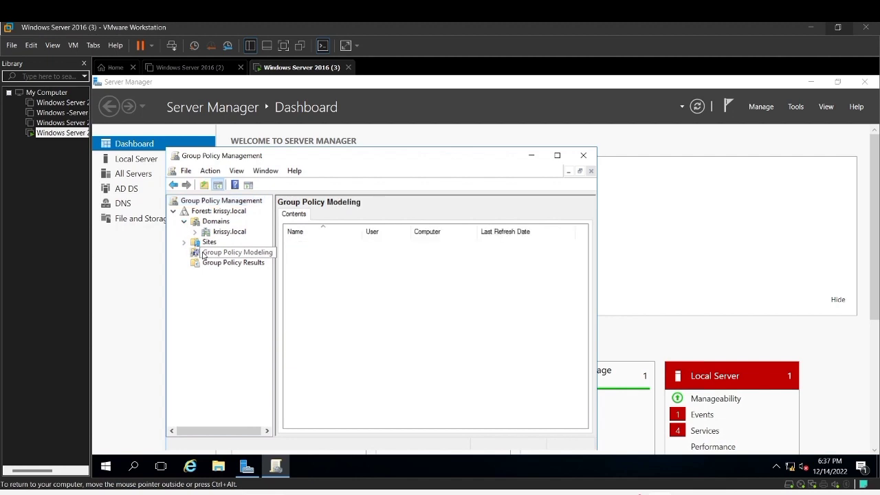
pyautogui.click(195, 231)
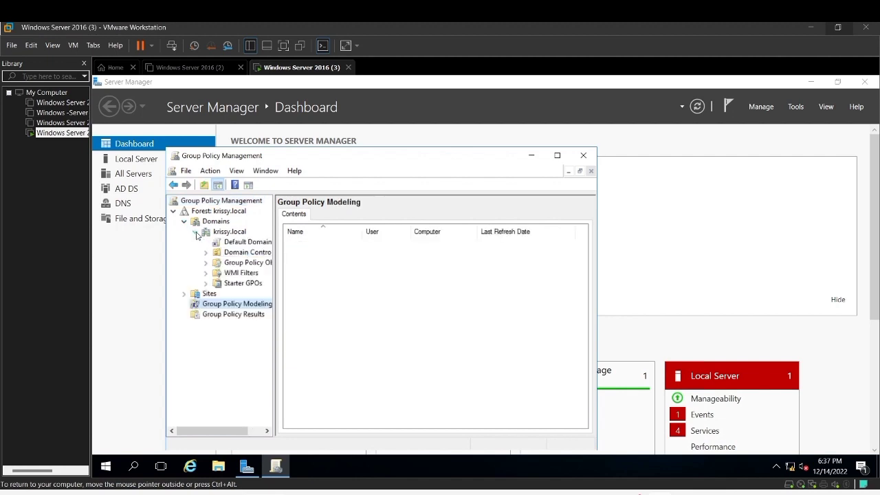
# Step: Look through the domain's status page and its Default Domain Policy link in the console tree
pyautogui.click(227, 253)
pyautogui.click(213, 234)
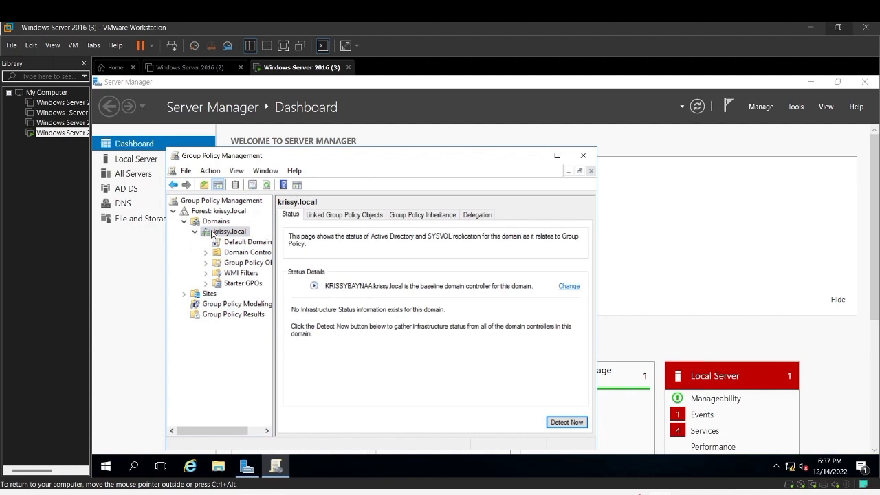
pyautogui.click(233, 243)
pyautogui.press('Return')
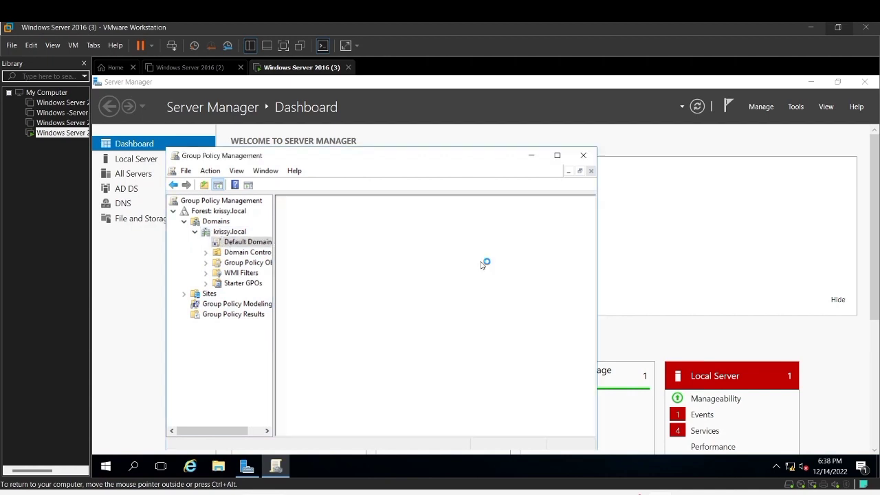
pyautogui.doubleClick(239, 235)
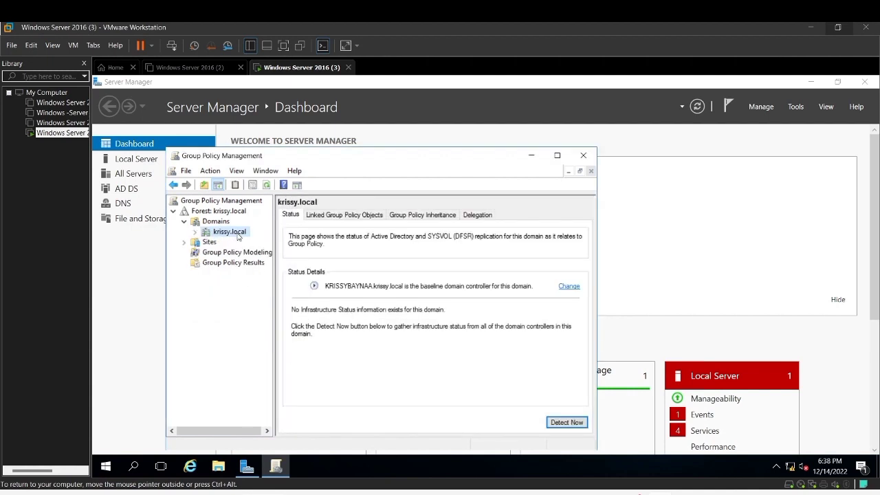
# Step: Expand the domain and its Domain Controllers unit, and widen the console tree to show full policy names
pyautogui.click(195, 232)
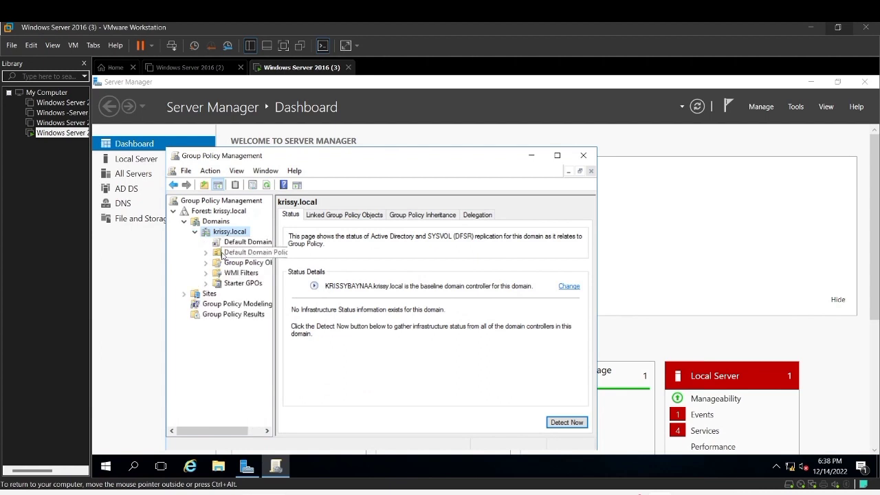
pyautogui.click(224, 254)
pyautogui.click(205, 254)
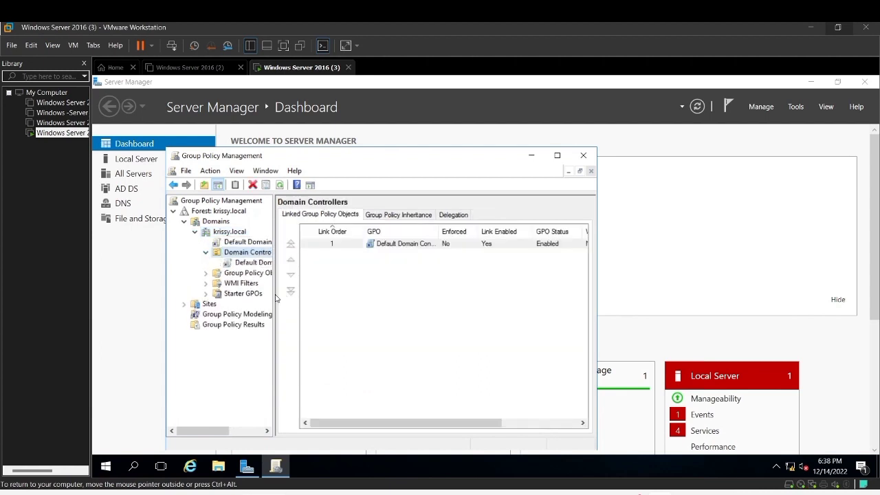
pyautogui.moveTo(275, 297); pyautogui.dragTo(349, 297)
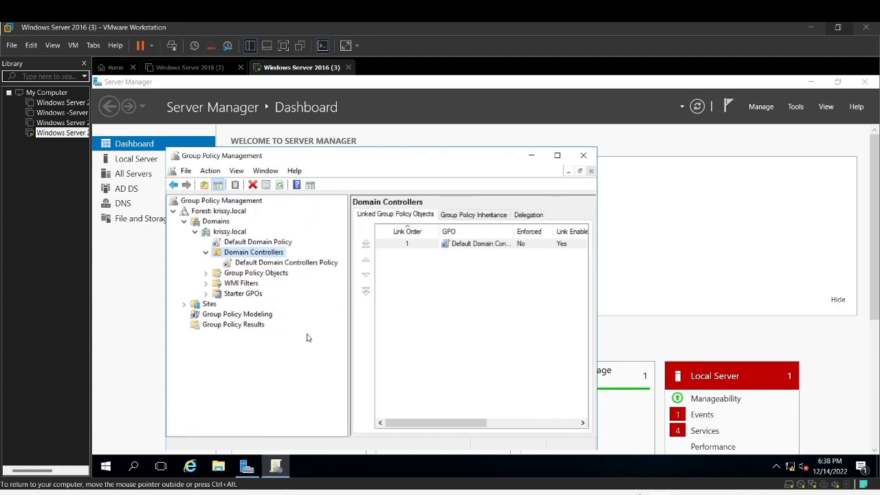
pyautogui.click(458, 316)
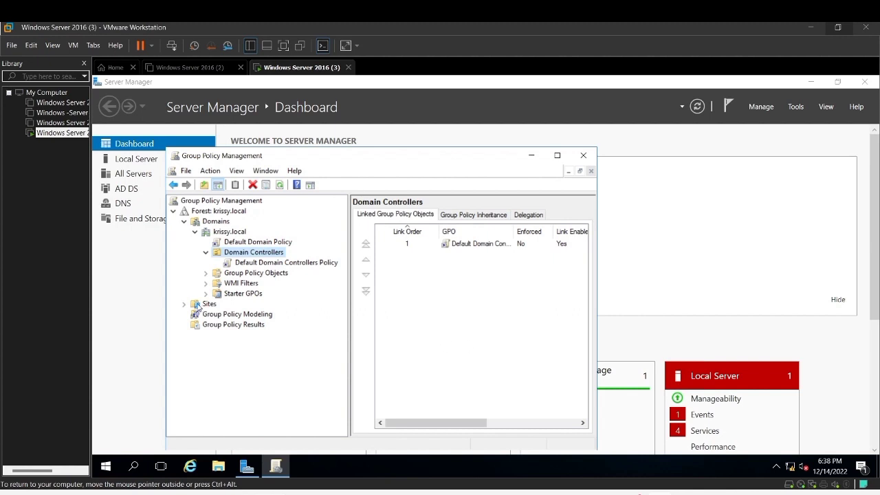
# Step: Create a new GPO named Firefox Setup in the domain's Group Policy Objects container, with no source starter GPO
pyautogui.click(206, 274)
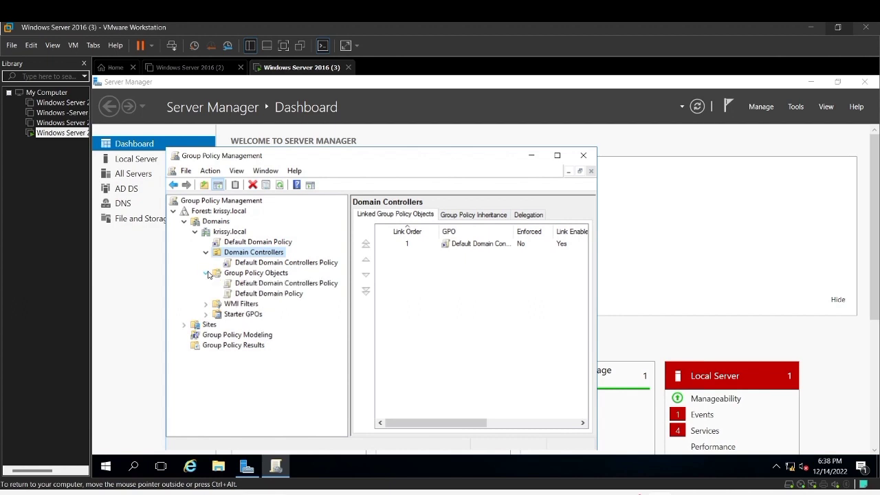
pyautogui.click(206, 253)
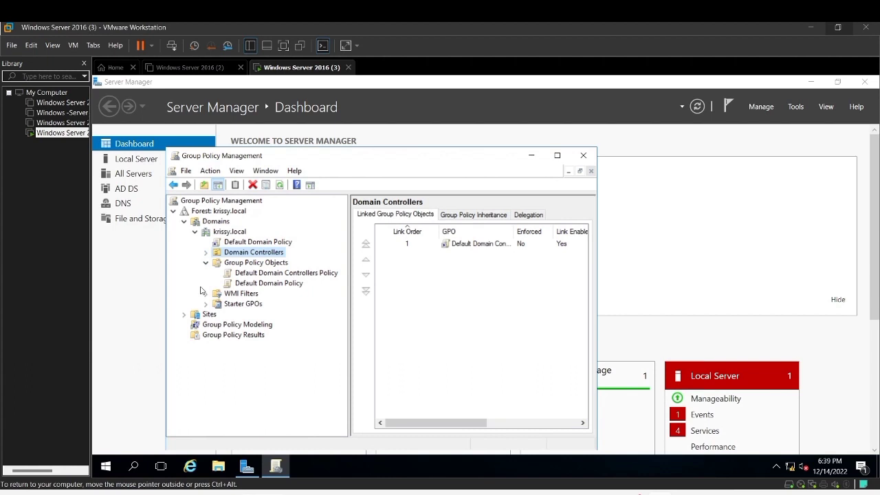
pyautogui.rightClick(234, 263)
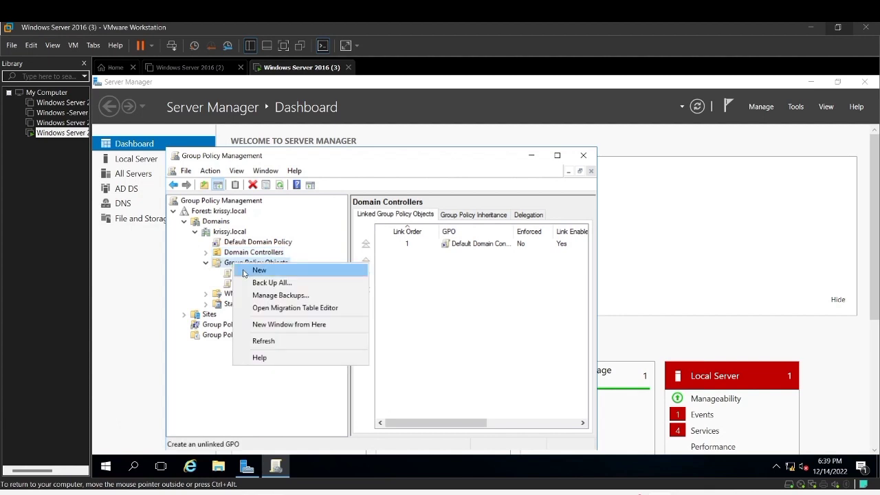
pyautogui.click(259, 270)
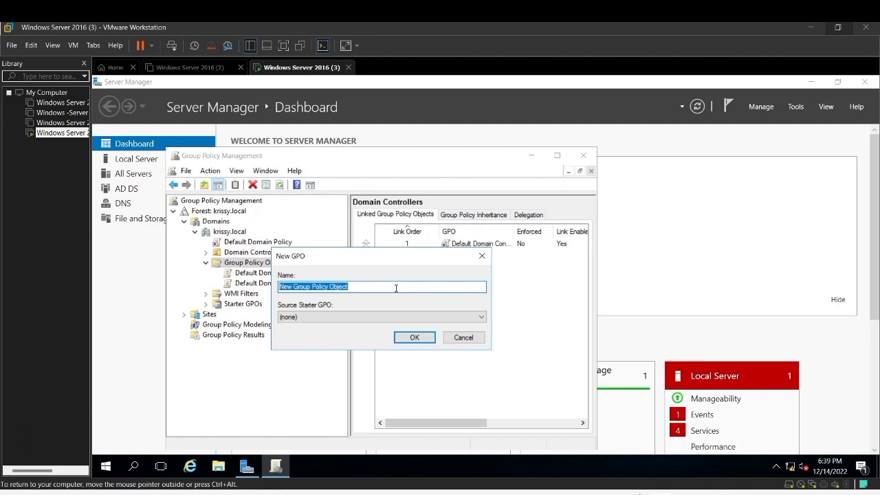
pyautogui.press('BackSpace')
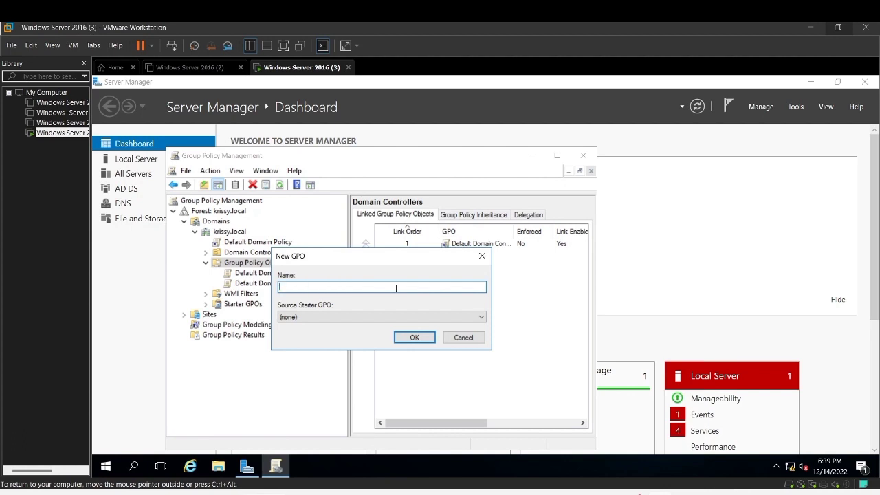
pyautogui.write('Firefox Setup')
pyautogui.click(425, 338)
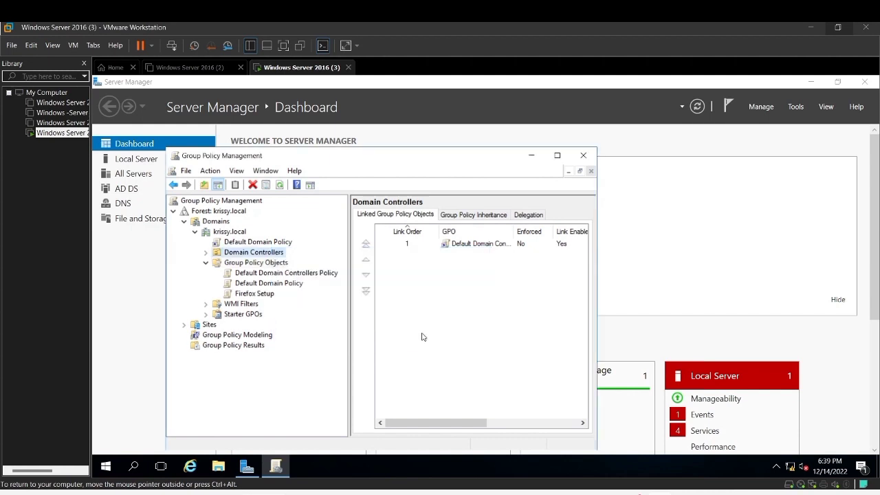
# Step: Review the scope of the Firefox Setup policy and the contents of the Group Policy Objects container
pyautogui.click(269, 294)
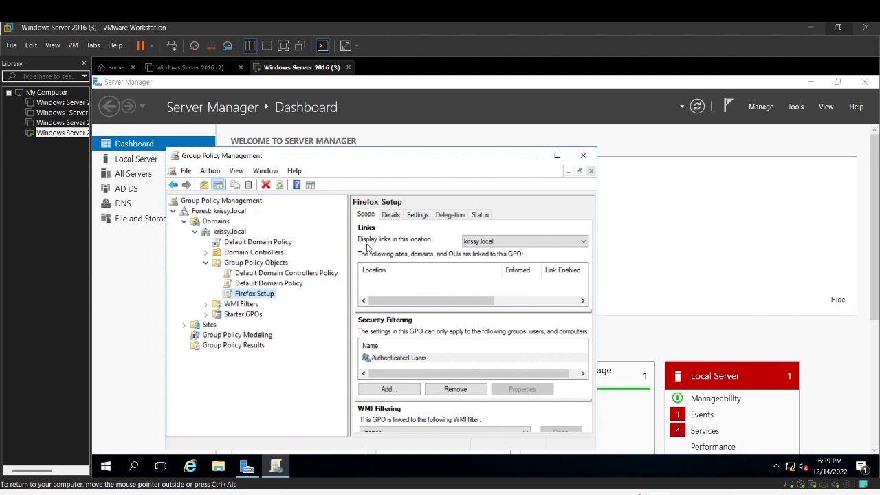
pyautogui.click(248, 263)
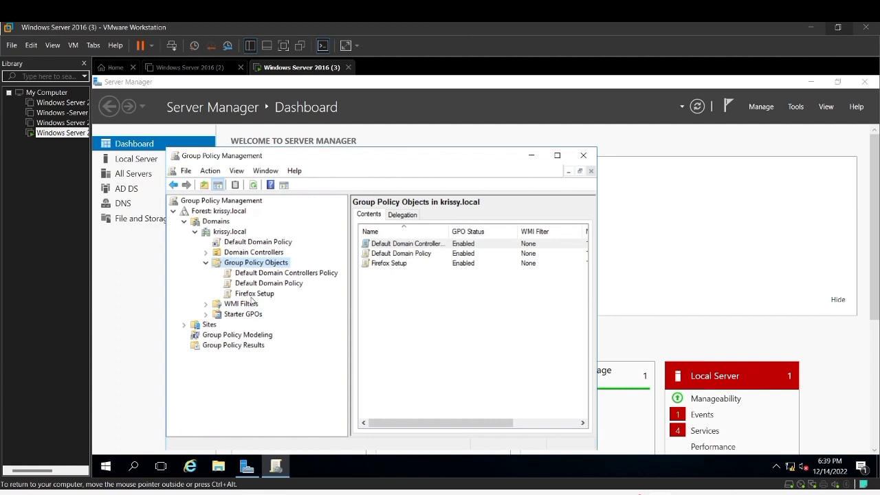
# Step: Open the Firefox Setup policy for editing and minimize the Server Manager window behind it
pyautogui.click(252, 296)
pyautogui.rightClick(252, 297)
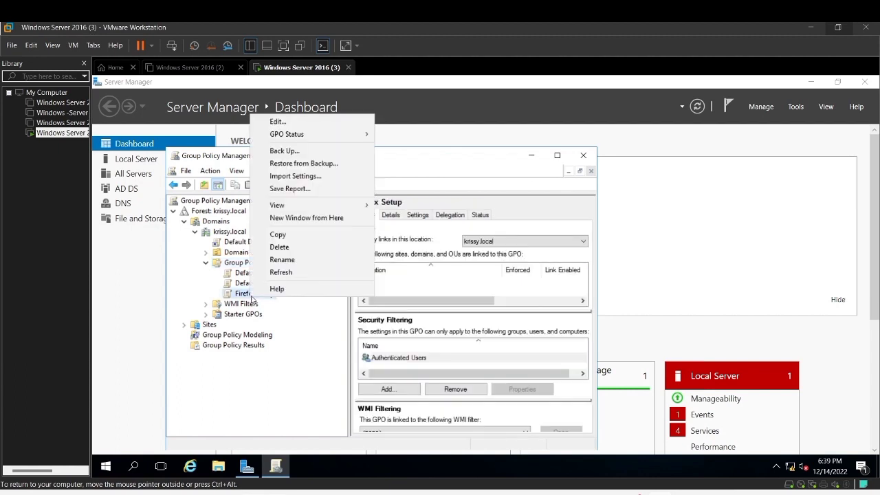
pyautogui.click(311, 127)
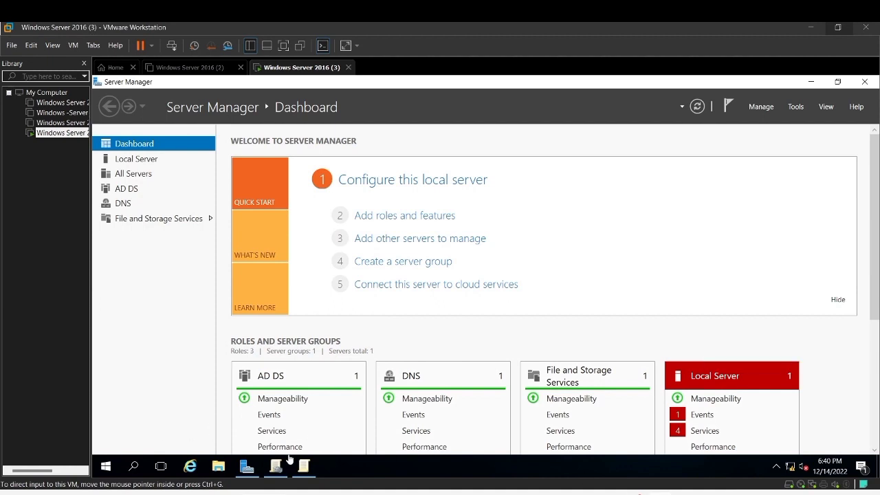
pyautogui.click(812, 83)
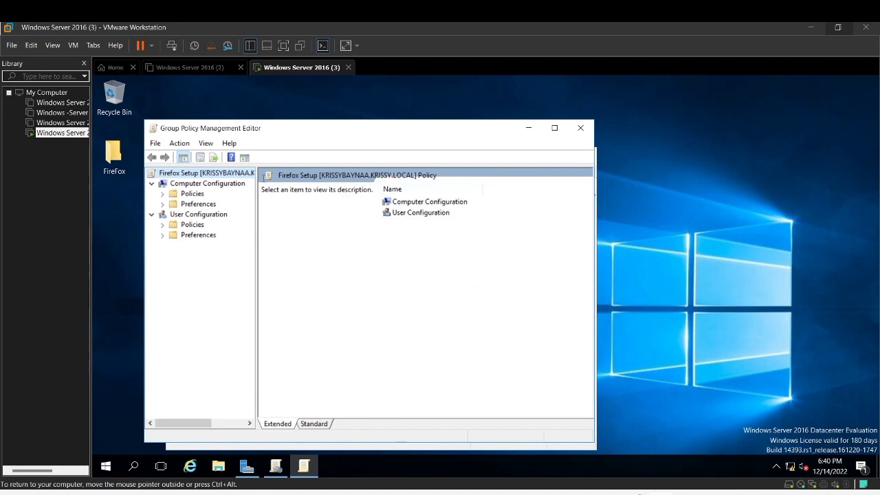
pyautogui.click(162, 194)
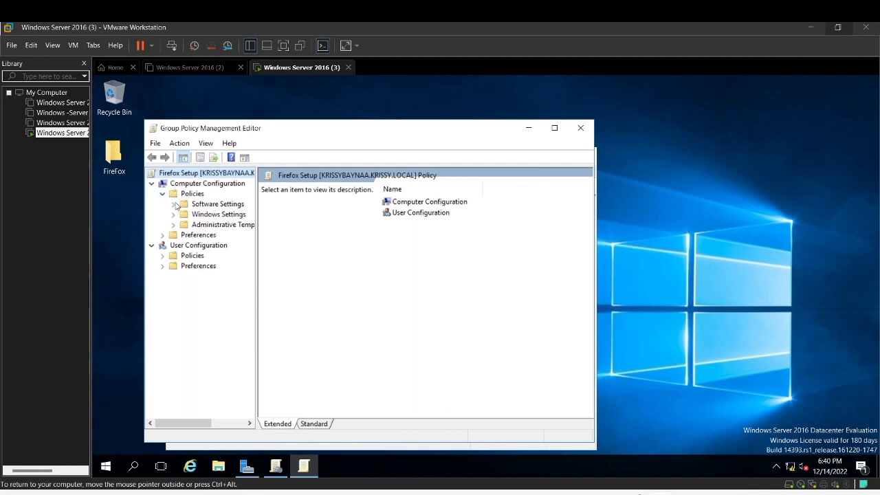
pyautogui.click(174, 203)
pyautogui.rightClick(241, 218)
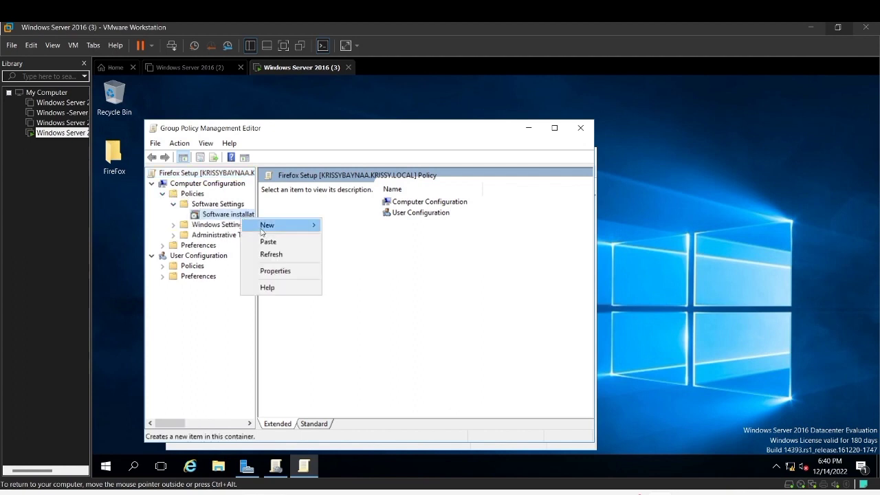
pyautogui.moveTo(275, 226)
pyautogui.click(359, 226)
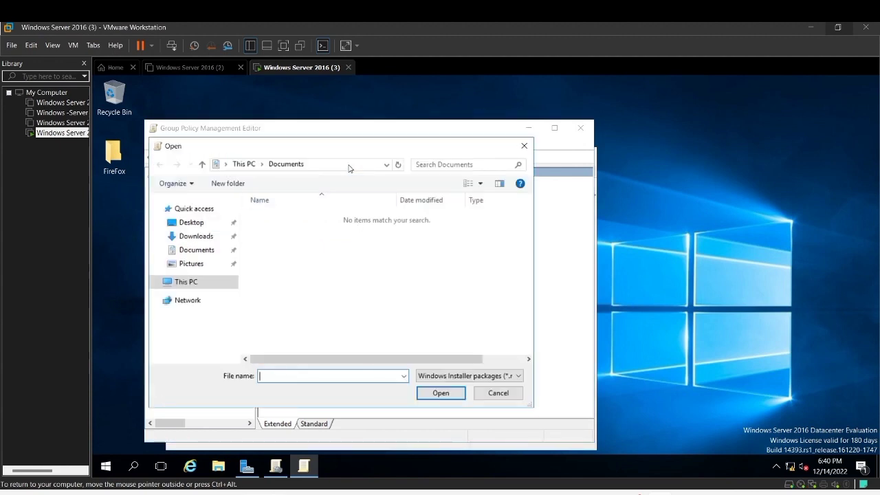
pyautogui.click(318, 164)
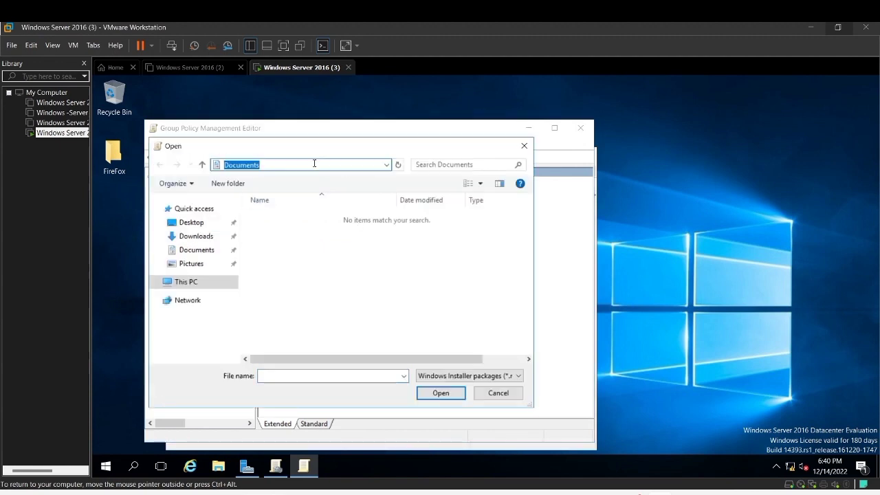
pyautogui.press('BackSpace')
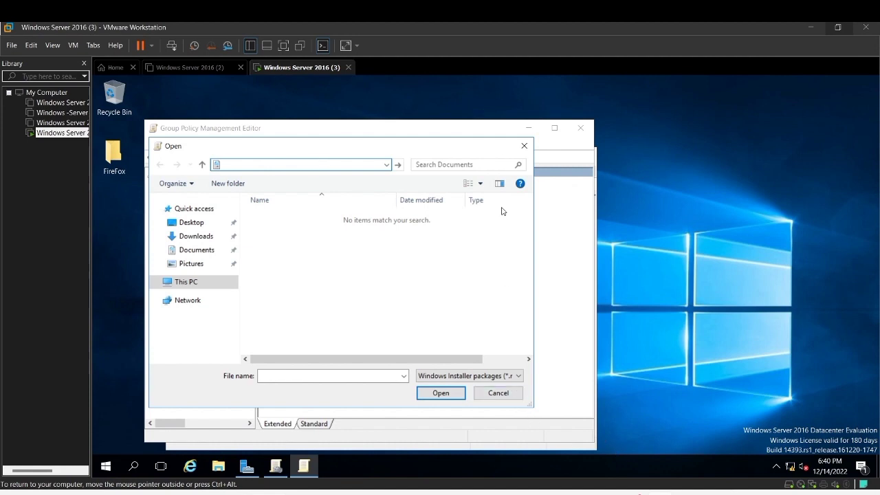
pyautogui.click(525, 147)
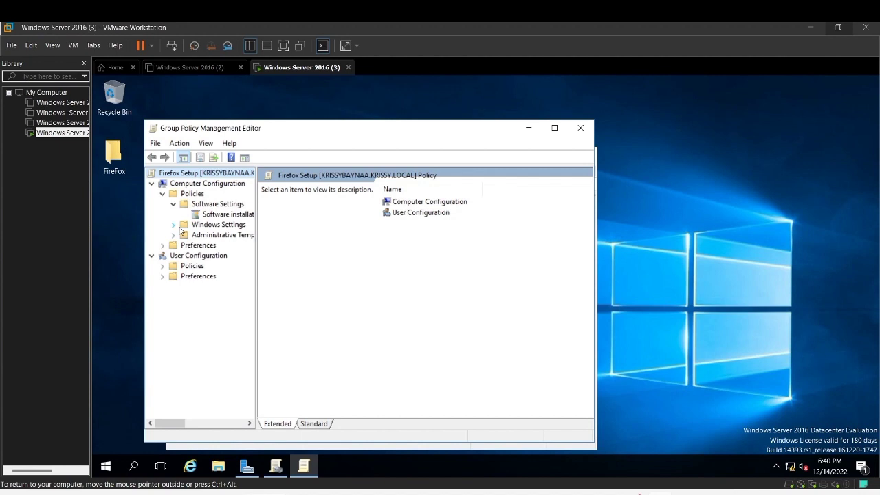
pyautogui.click(581, 128)
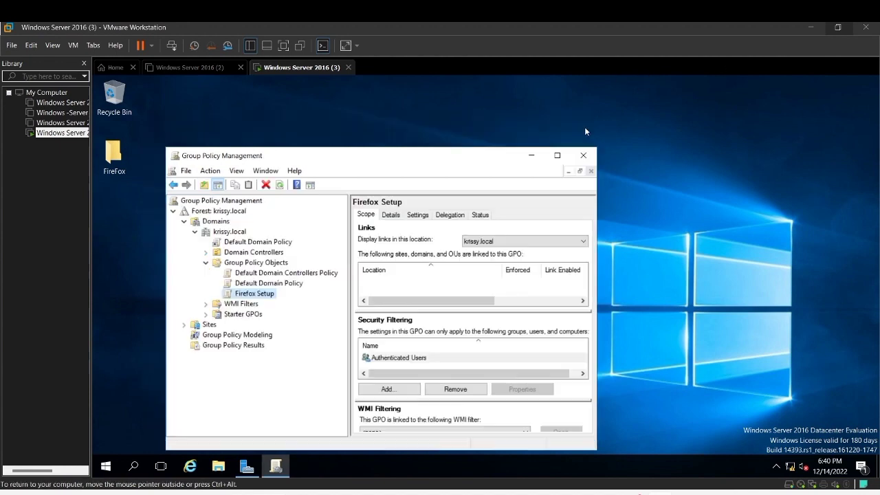
# Step: Look through the forest's console tree and the scope of the Default Domain Policy link
pyautogui.doubleClick(211, 222)
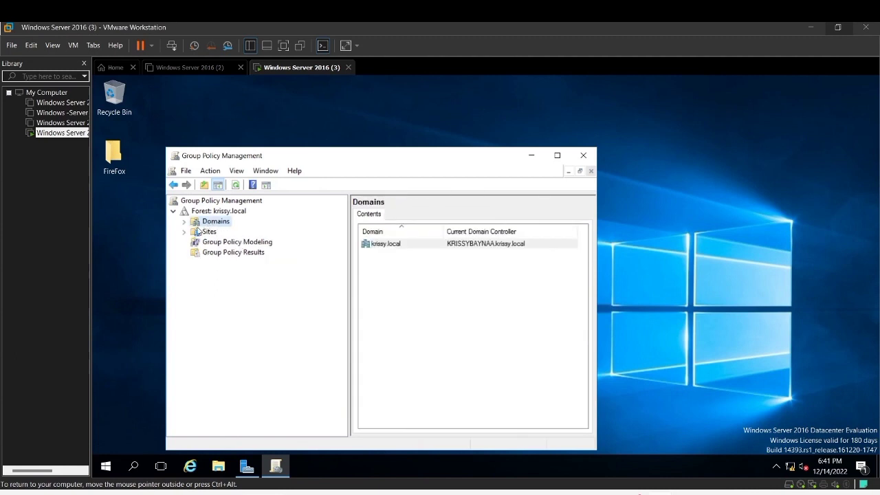
pyautogui.click(184, 222)
pyautogui.click(195, 232)
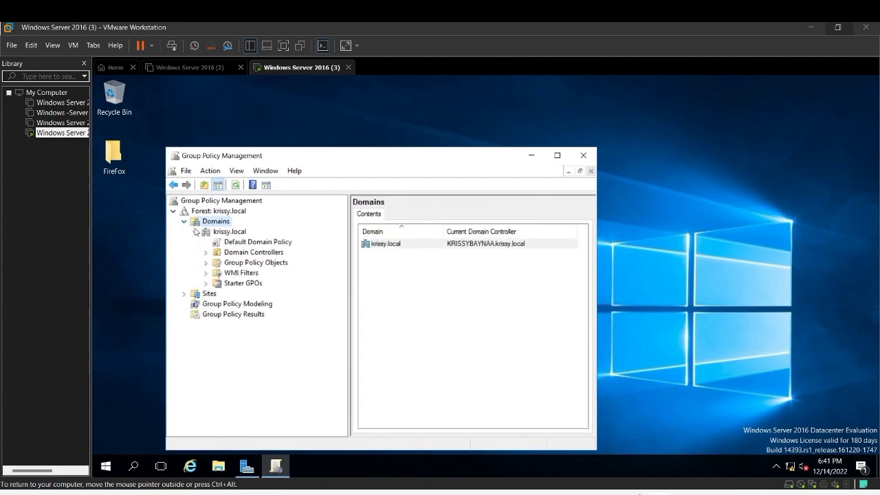
pyautogui.click(254, 244)
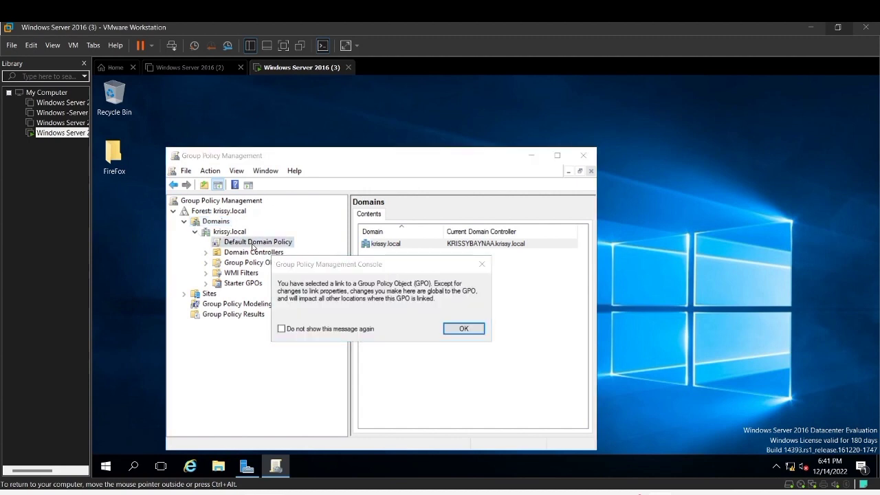
pyautogui.press('Return')
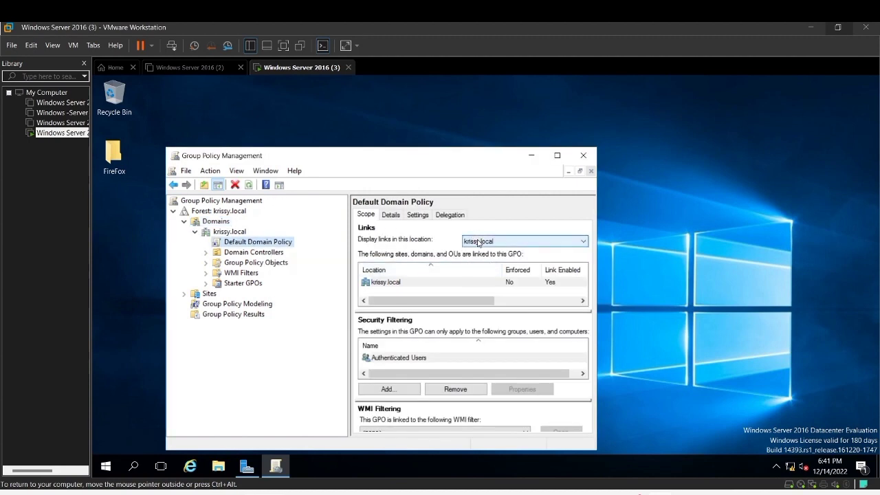
pyautogui.click(175, 212)
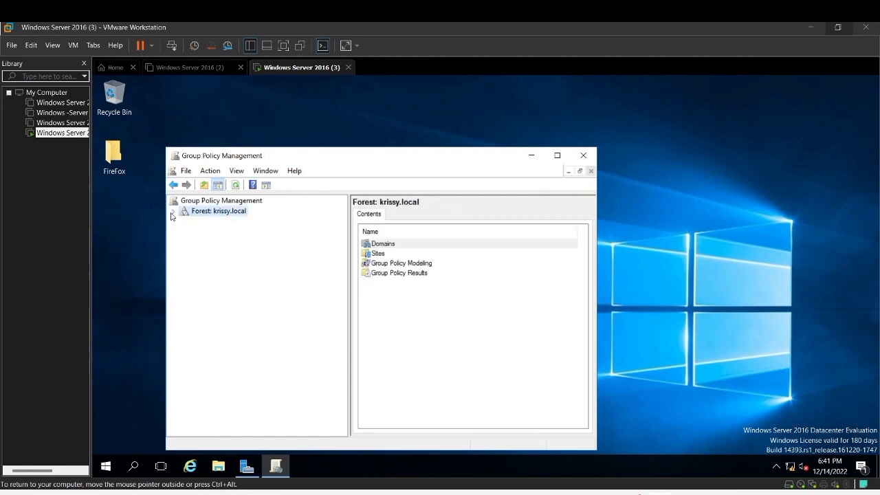
pyautogui.doubleClick(213, 213)
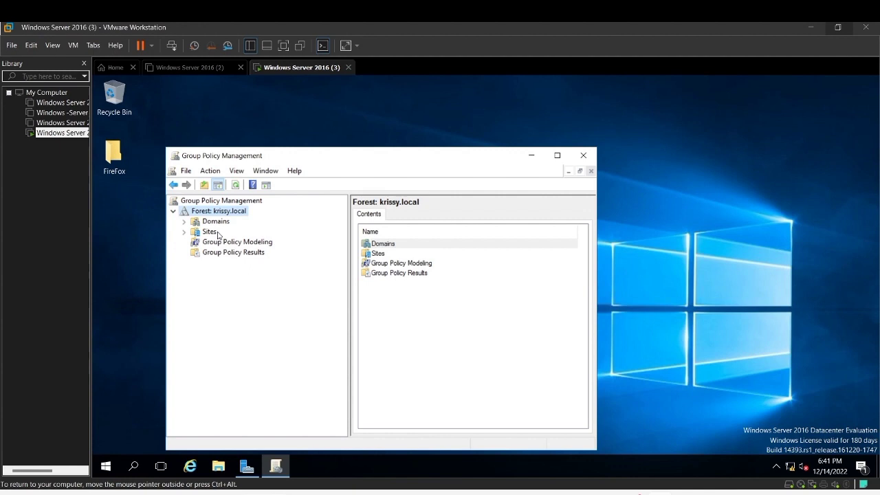
# Step: Copy the network path of the shared FireFox desktop folder from its sharing properties and close the properties
pyautogui.rightClick(109, 174)
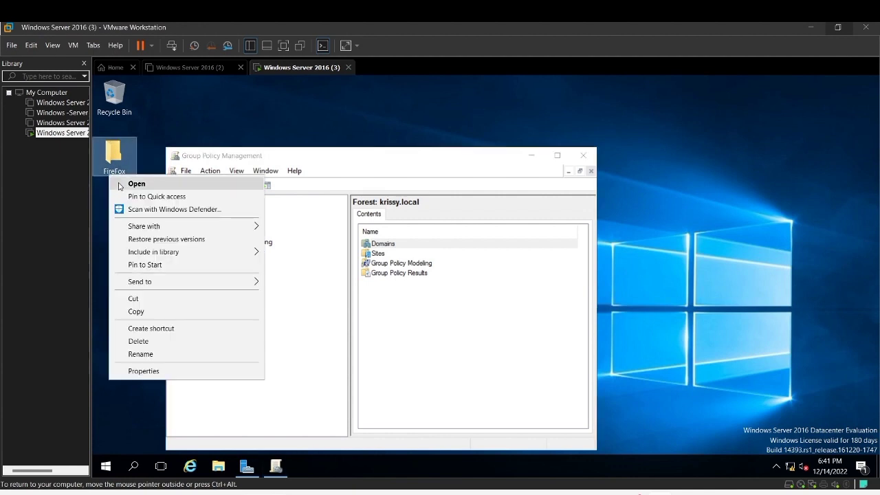
pyautogui.click(145, 371)
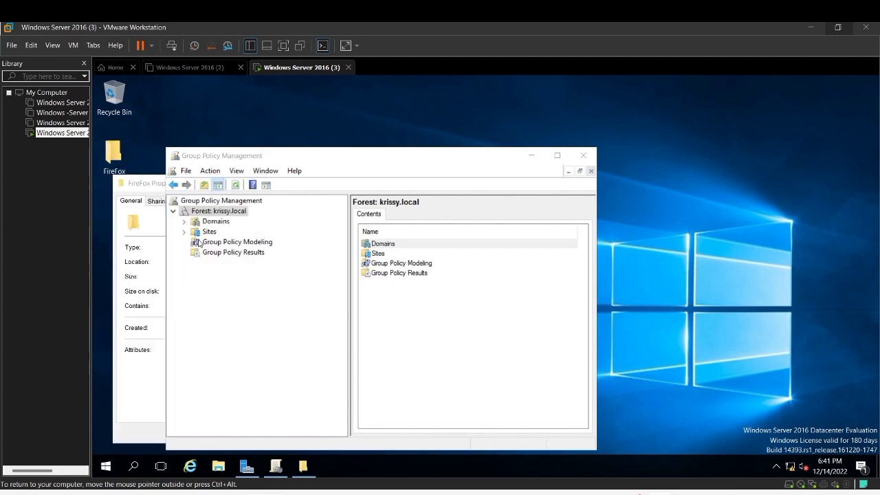
pyautogui.click(156, 195)
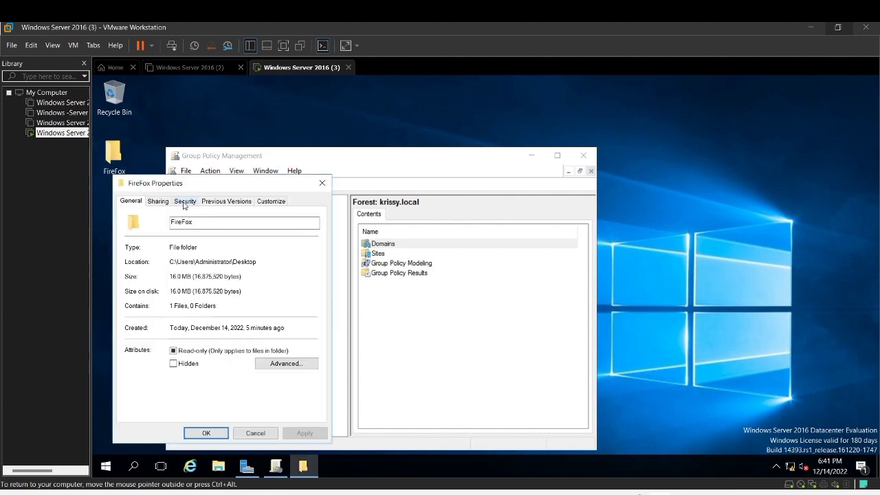
pyautogui.click(157, 202)
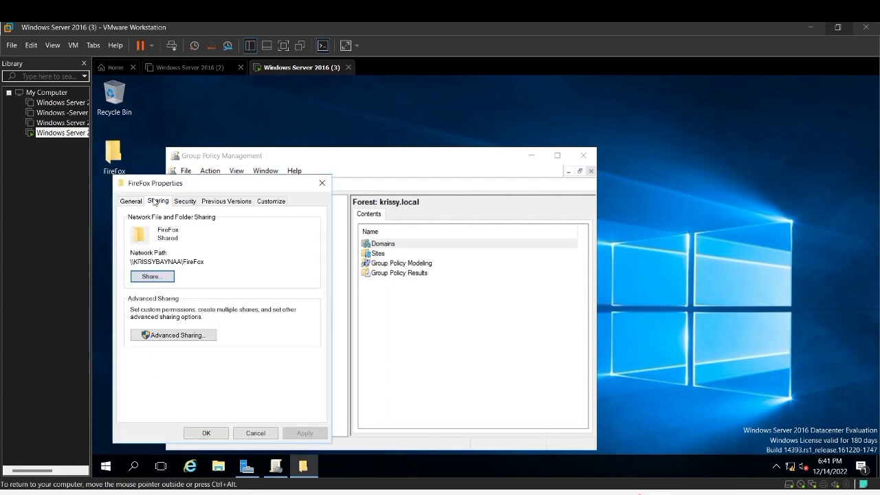
pyautogui.moveTo(212, 266); pyautogui.dragTo(130, 265)
pyautogui.click(211, 264)
pyautogui.moveTo(211, 264); pyautogui.dragTo(130, 264)
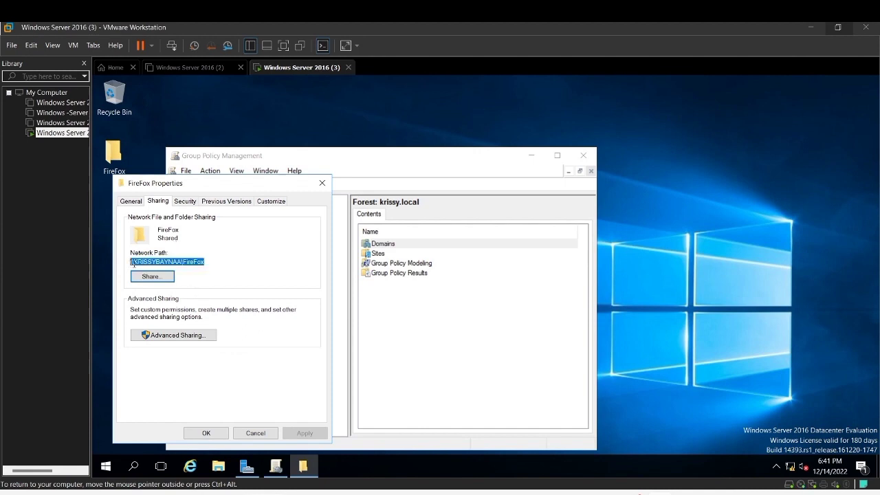
pyautogui.rightClick(133, 265)
pyautogui.click(172, 296)
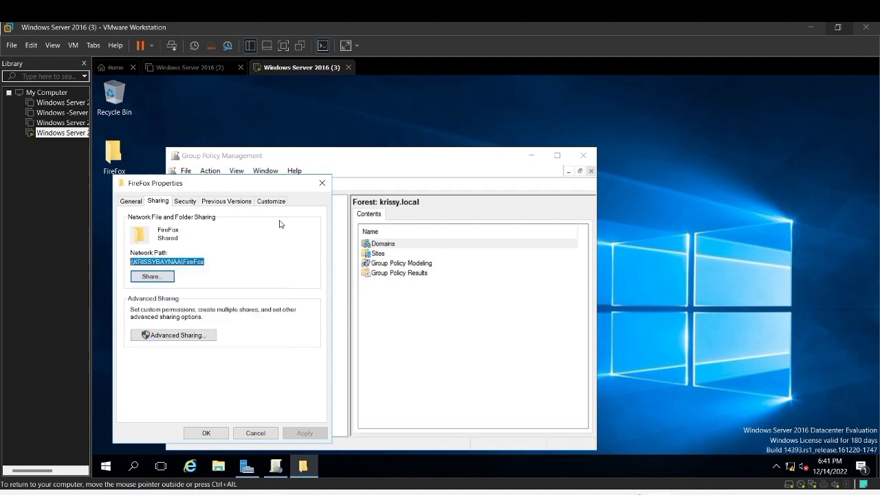
pyautogui.click(321, 184)
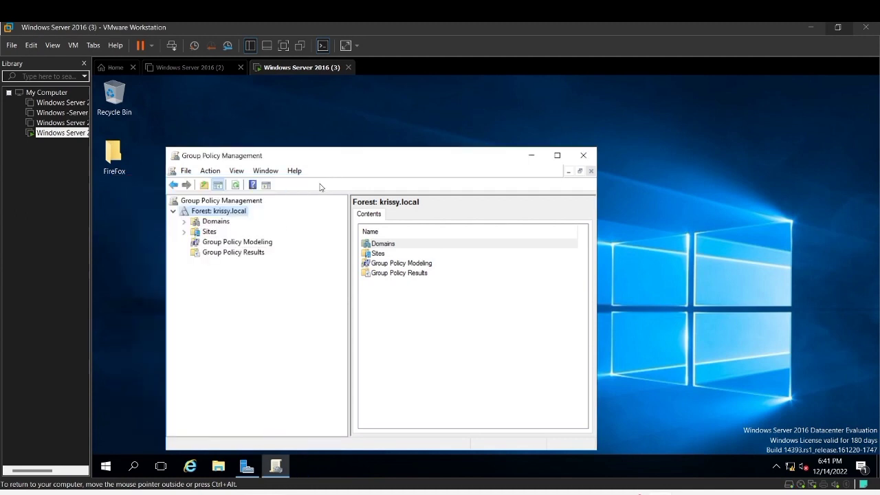
# Step: Expand the domain under Domains, view its status page, and close the Group Policy Management console
pyautogui.click(183, 222)
pyautogui.rightClick(224, 234)
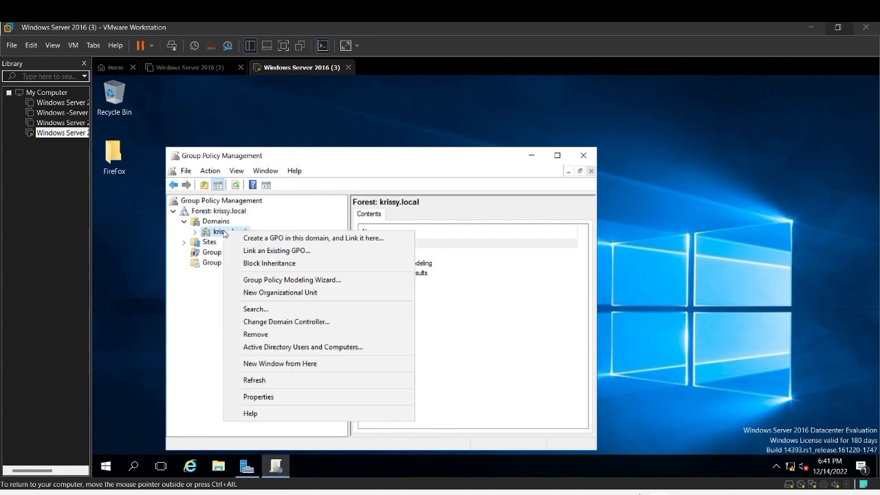
pyautogui.doubleClick(219, 234)
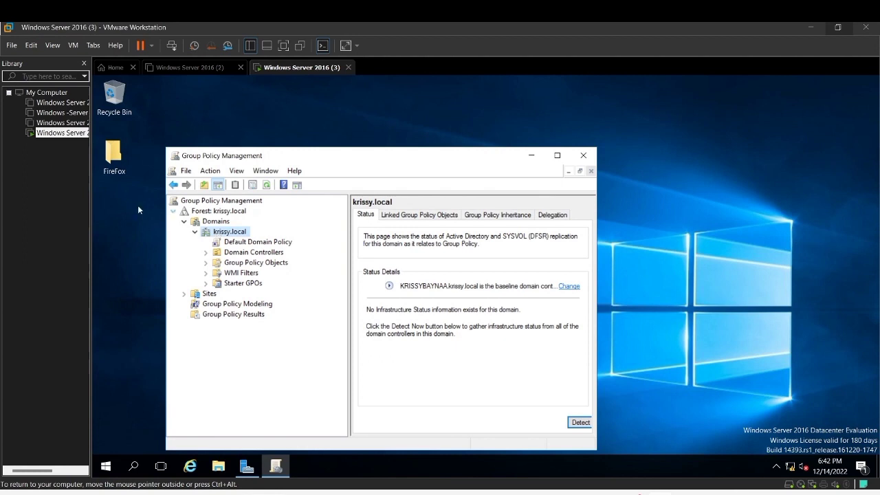
pyautogui.click(583, 155)
# Step: Switch back to Server Manager in the Windows Server 2016 (3) virtual machine and reopen Group Policy Management
pyautogui.moveTo(659, 493)
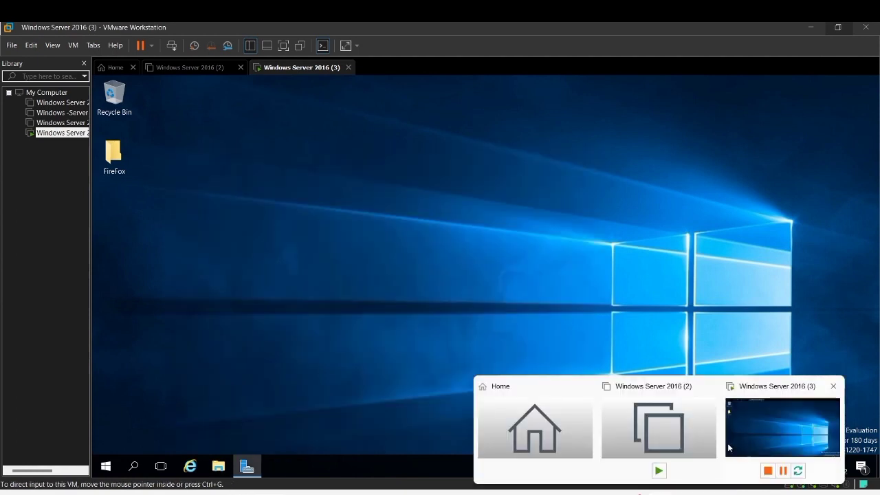
pyautogui.click(751, 427)
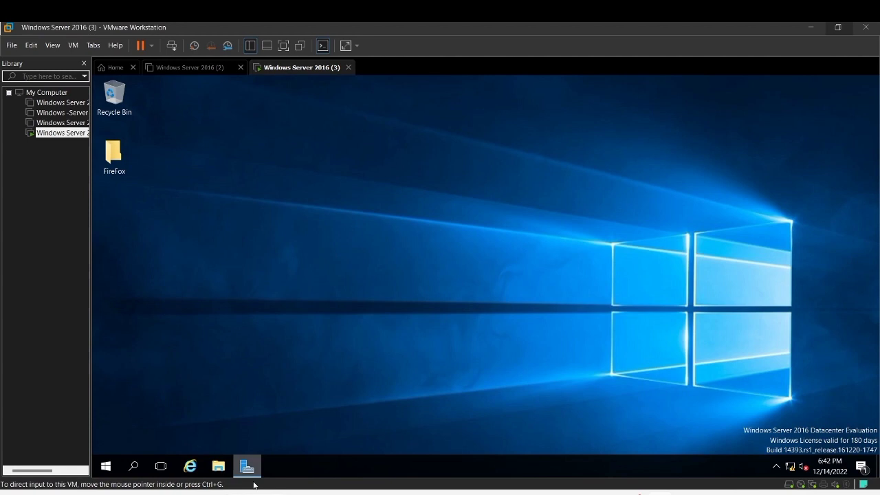
pyautogui.moveTo(249, 473)
pyautogui.click(257, 433)
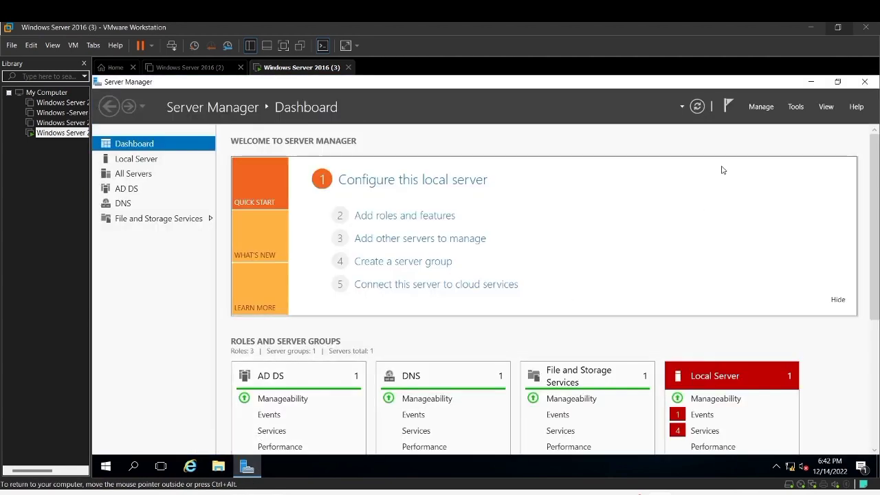
pyautogui.click(797, 108)
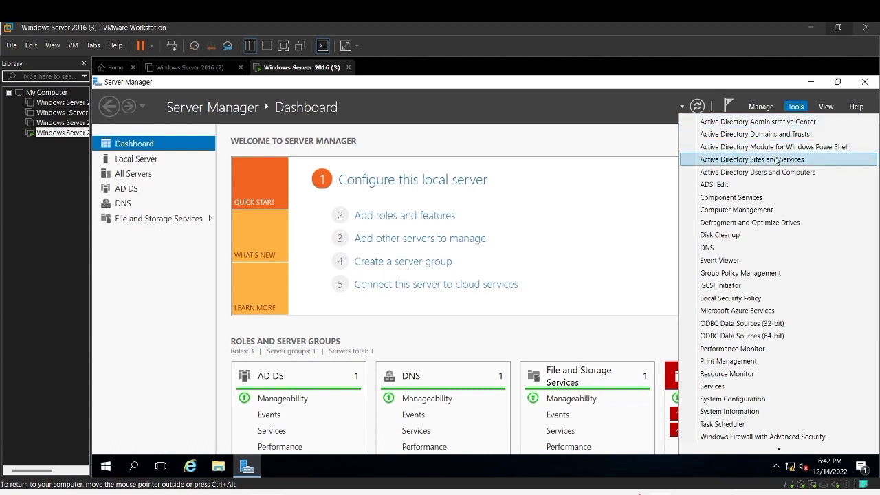
pyautogui.click(761, 276)
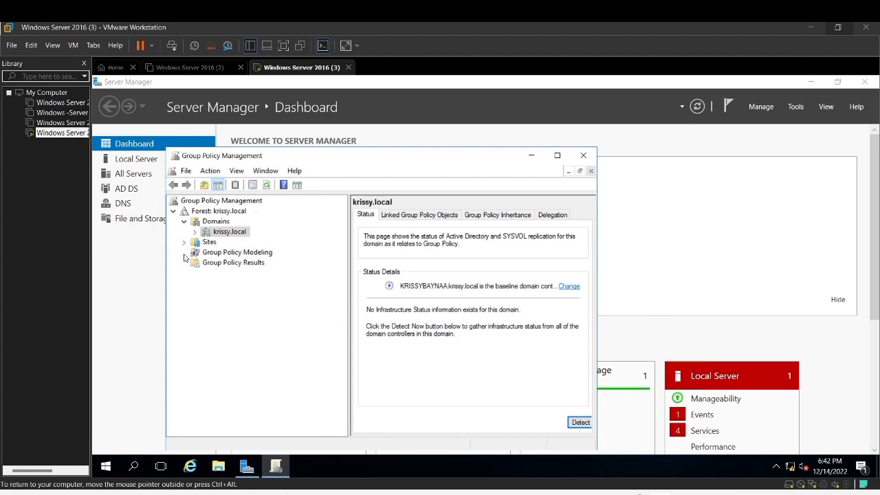
# Step: Expand the forest's domain down to the policies in its Group Policy Objects container
pyautogui.click(210, 223)
pyautogui.rightClick(211, 224)
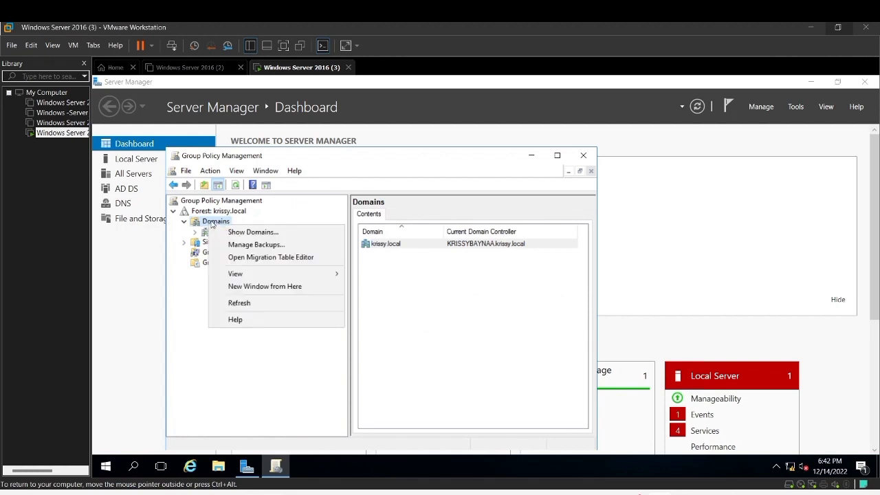
pyautogui.doubleClick(212, 223)
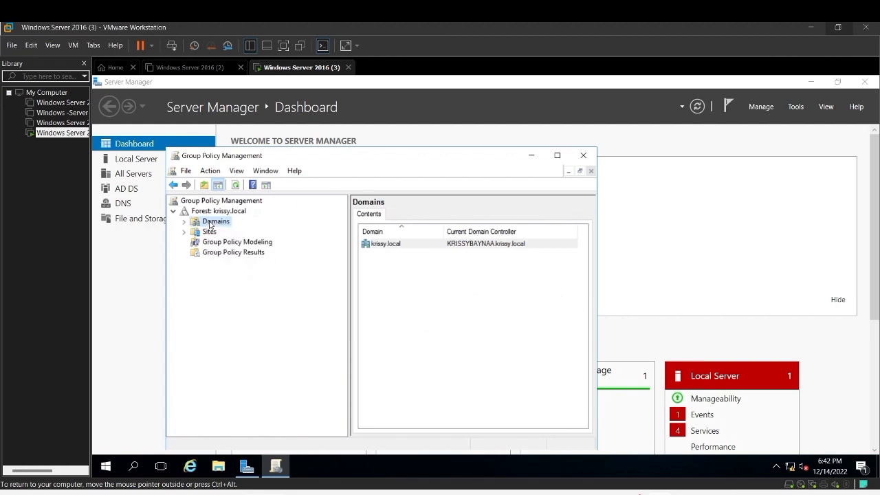
pyautogui.click(176, 214)
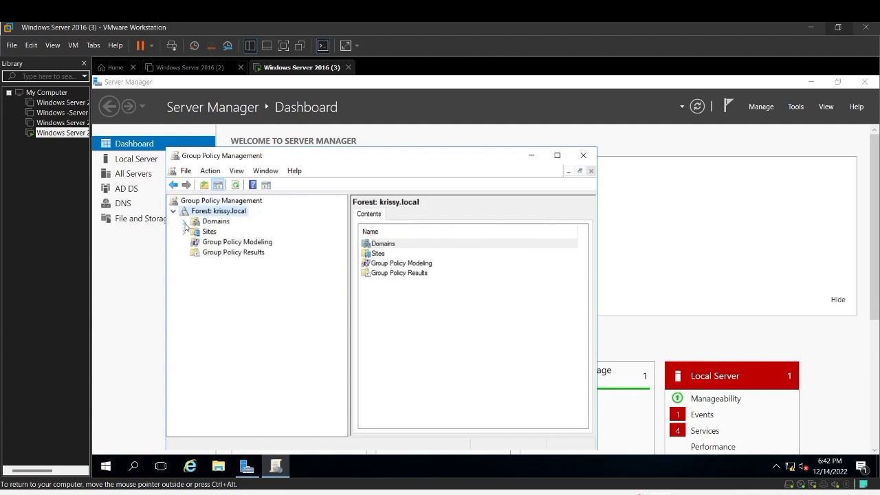
pyautogui.click(184, 223)
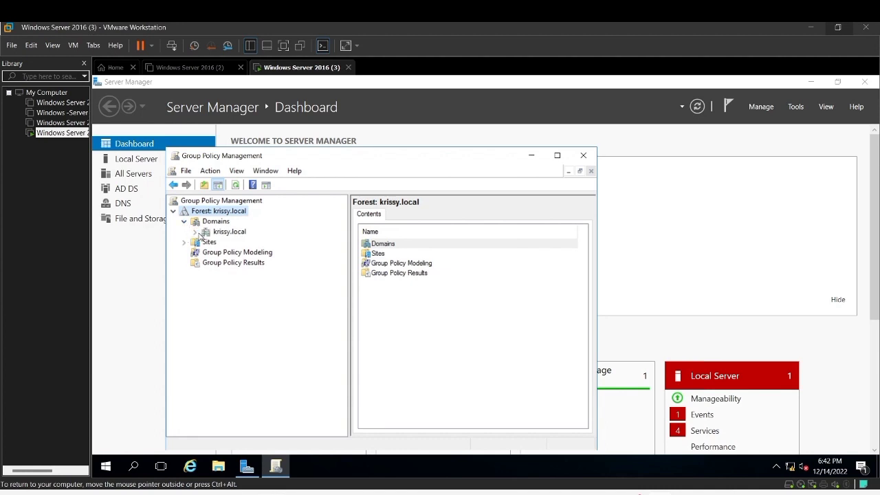
pyautogui.click(196, 234)
pyautogui.click(205, 263)
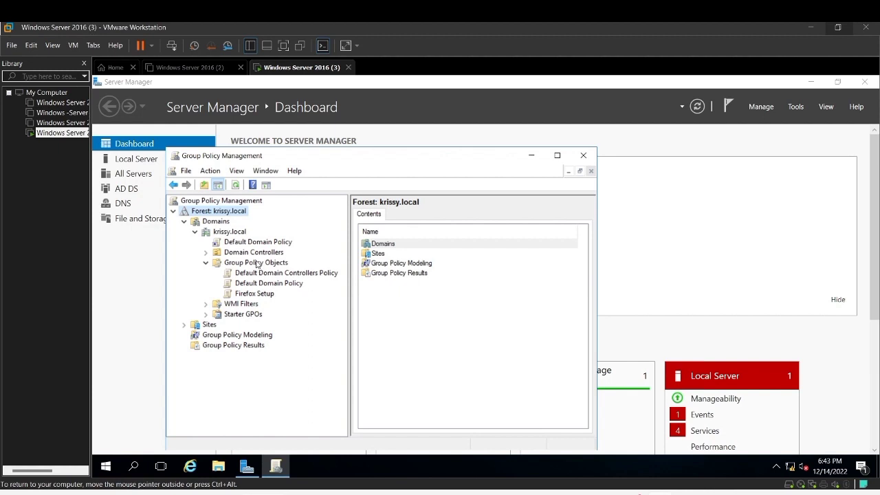
# Step: Examine the Group Policy Results, Group Policy Modeling, Starter GPOs, WMI Filters, Firefox Setup and Default Domain Policy entries of the forest
pyautogui.click(206, 253)
pyautogui.click(206, 253)
pyautogui.click(206, 348)
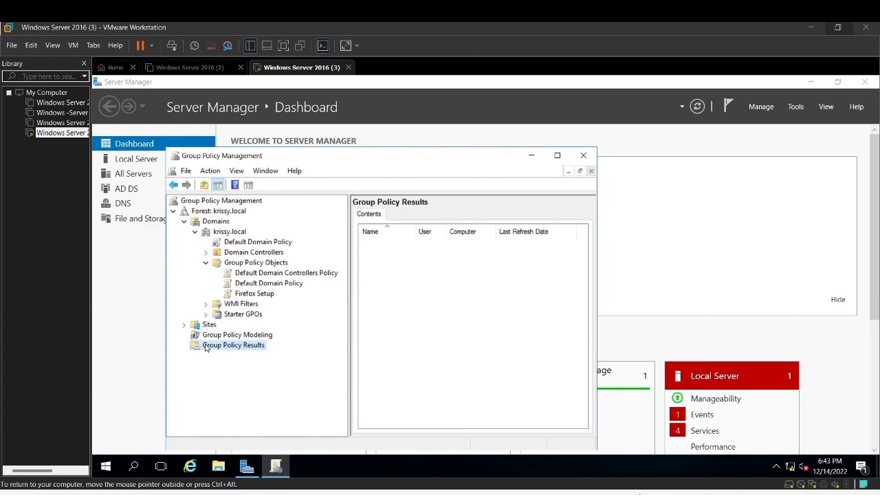
pyautogui.click(213, 335)
pyautogui.click(233, 314)
pyautogui.click(237, 304)
pyautogui.click(245, 292)
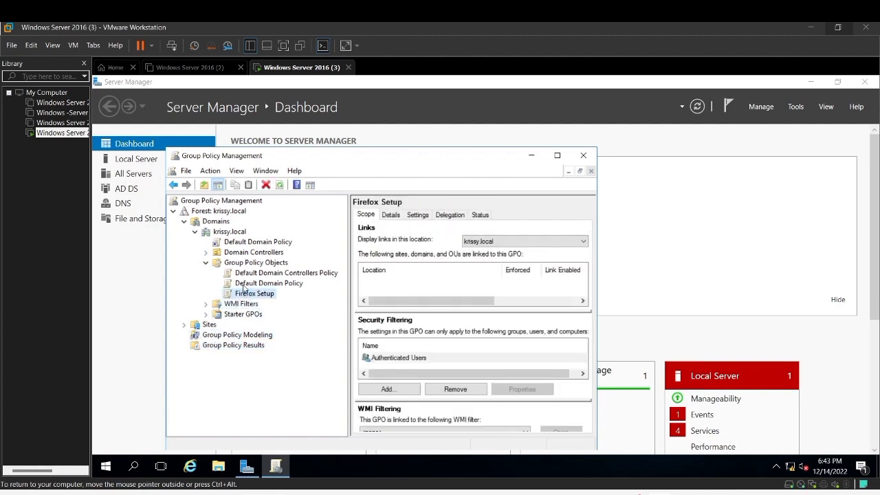
pyautogui.click(246, 285)
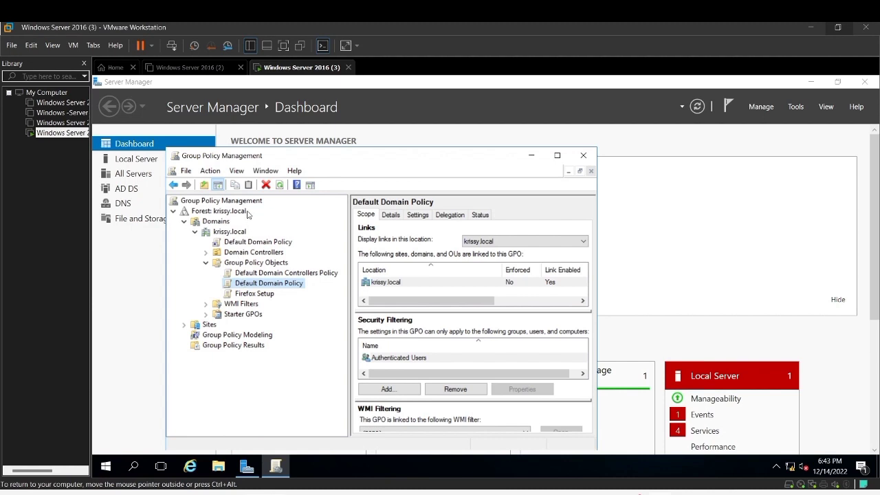
pyautogui.moveTo(261, 159); pyautogui.dragTo(307, 158)
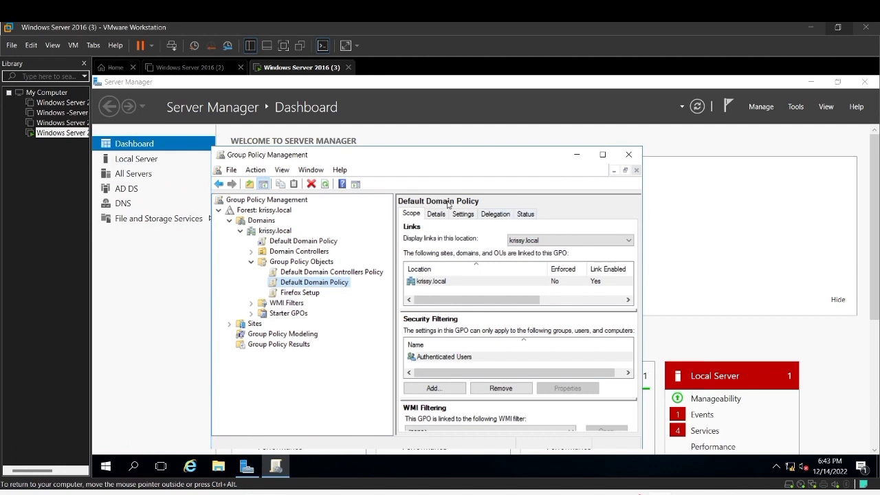
pyautogui.click(187, 68)
pyautogui.click(313, 68)
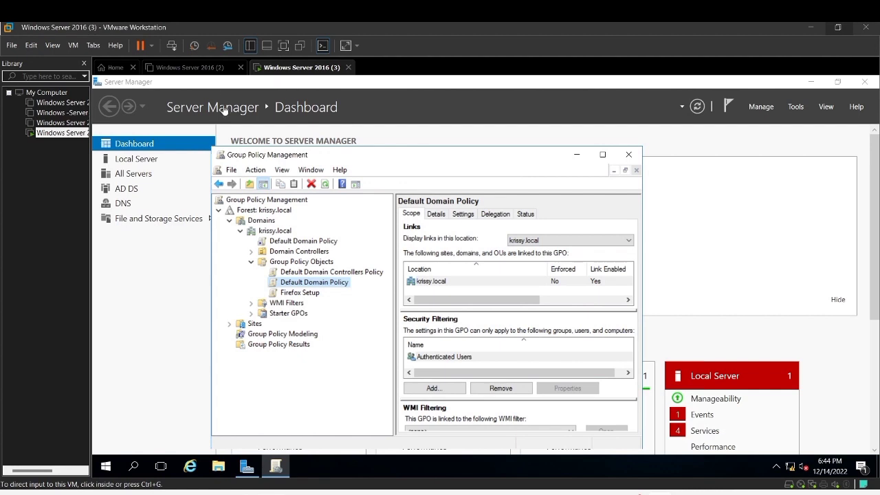
pyautogui.click(321, 172)
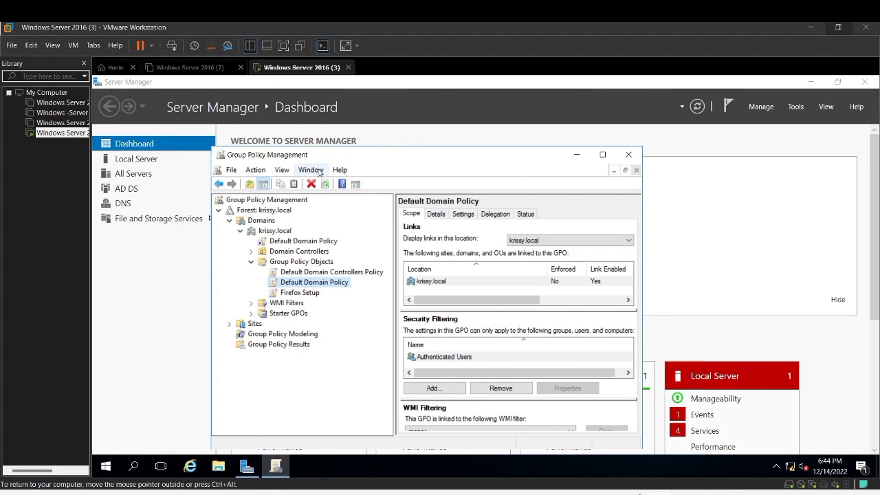
pyautogui.click(311, 170)
pyautogui.click(310, 170)
pyautogui.click(234, 170)
pyautogui.click(236, 169)
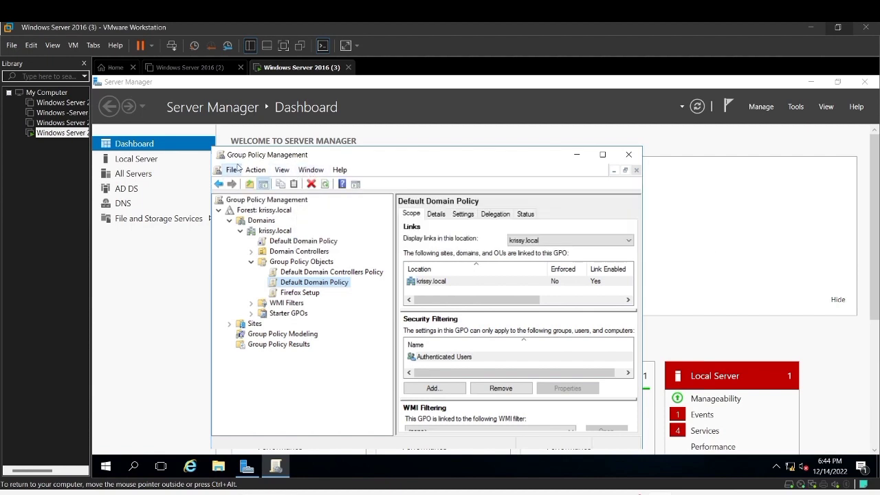
# Step: Collapse the Domains node and expand it again down to the policies in the domain's Group Policy Objects container
pyautogui.click(229, 222)
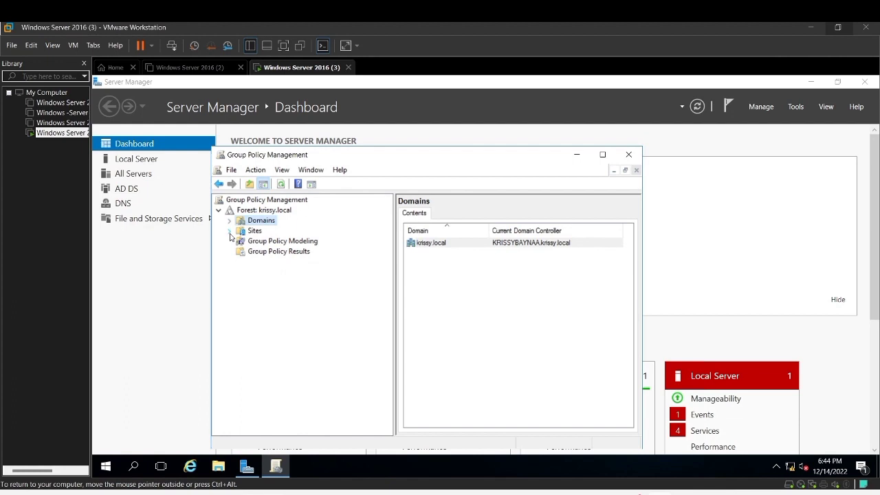
pyautogui.rightClick(261, 251)
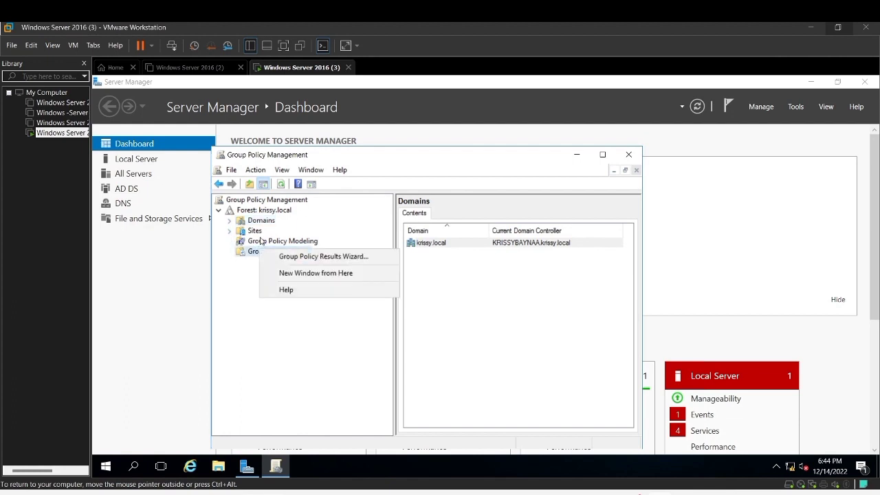
pyautogui.rightClick(262, 241)
pyautogui.click(230, 221)
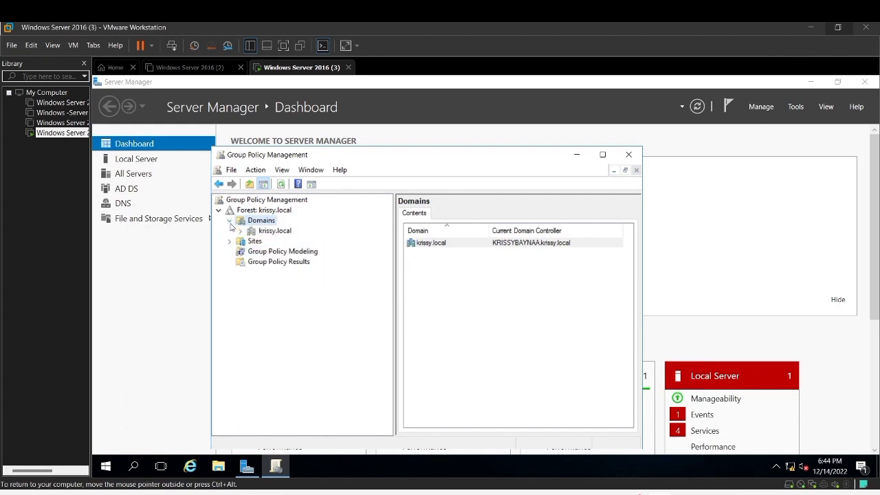
pyautogui.click(254, 233)
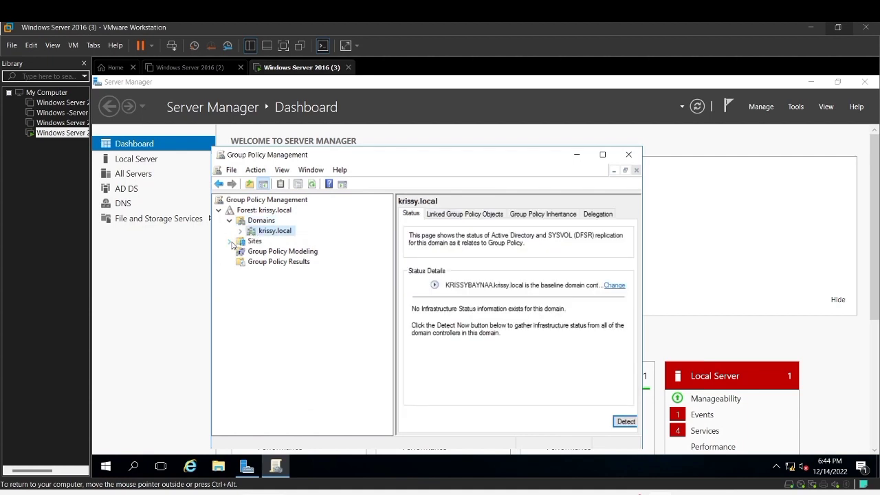
pyautogui.click(240, 232)
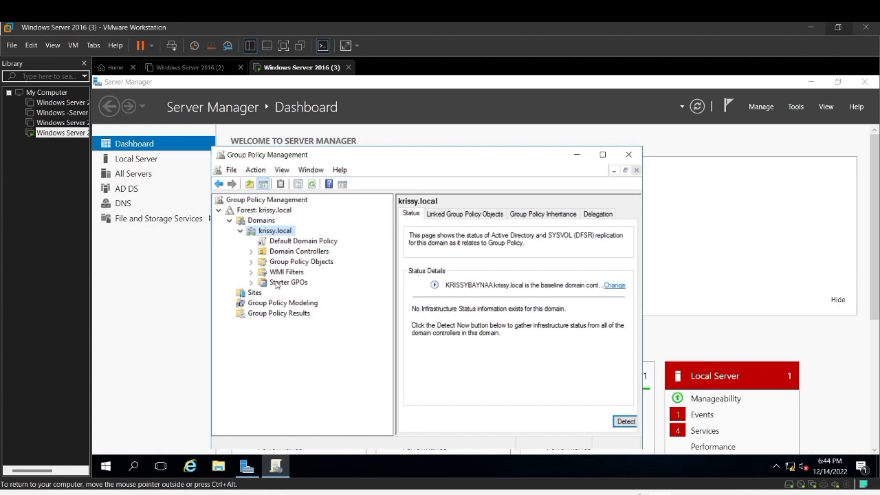
pyautogui.click(252, 263)
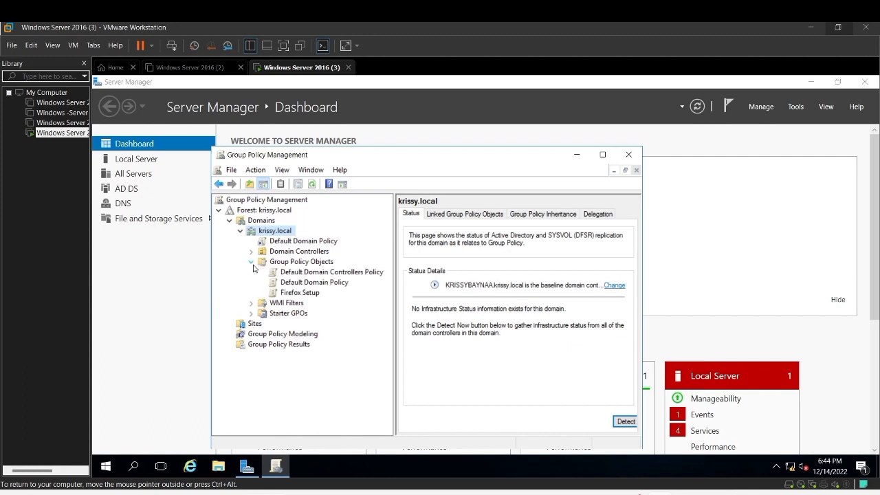
# Step: Open the Firefox Setup policy for editing and select Software installation under the Computer Configuration policies' Software Settings
pyautogui.rightClick(301, 294)
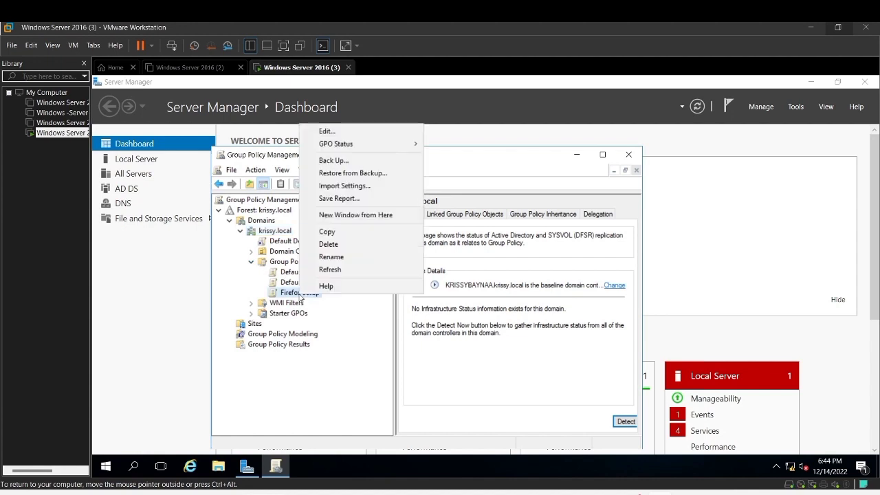
pyautogui.click(323, 130)
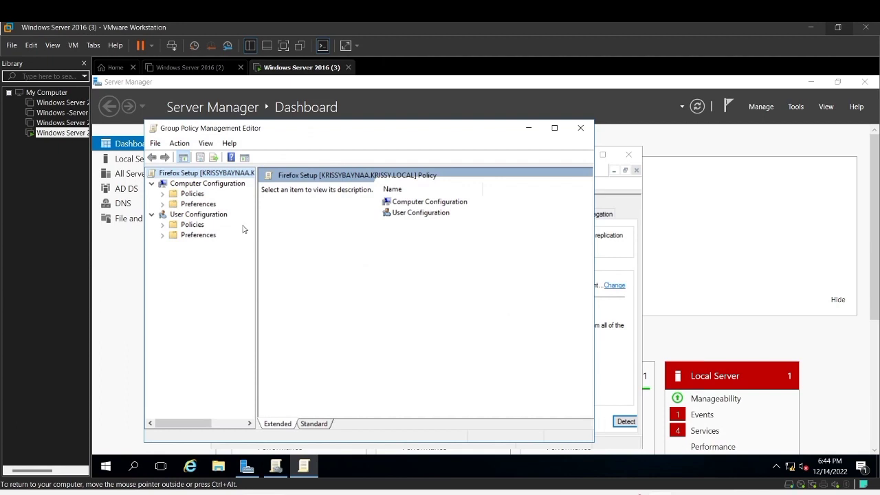
pyautogui.click(162, 195)
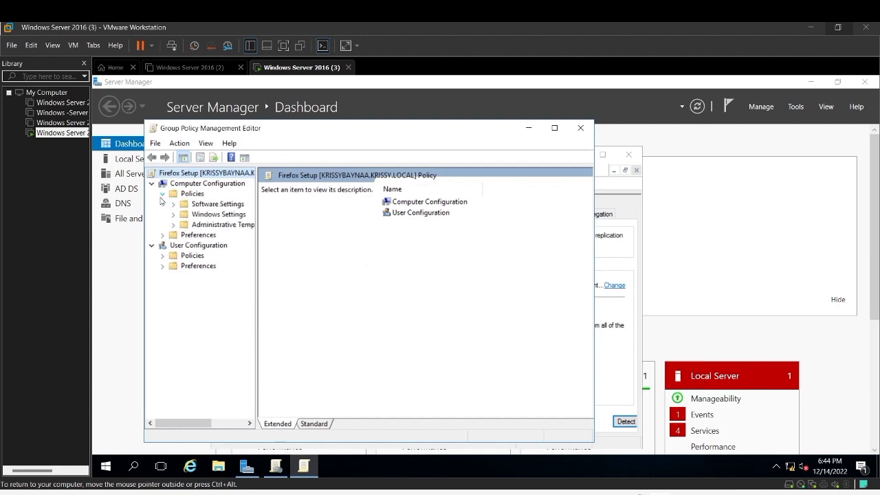
pyautogui.click(173, 204)
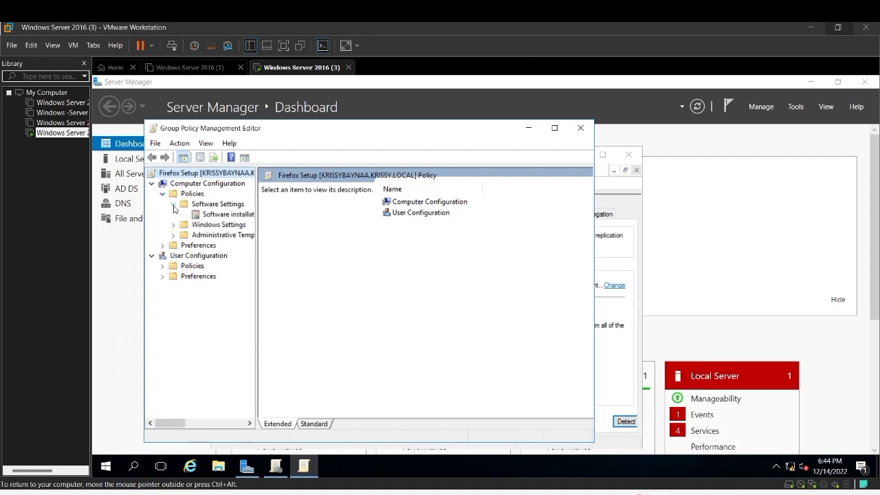
pyautogui.rightClick(221, 216)
pyautogui.click(204, 216)
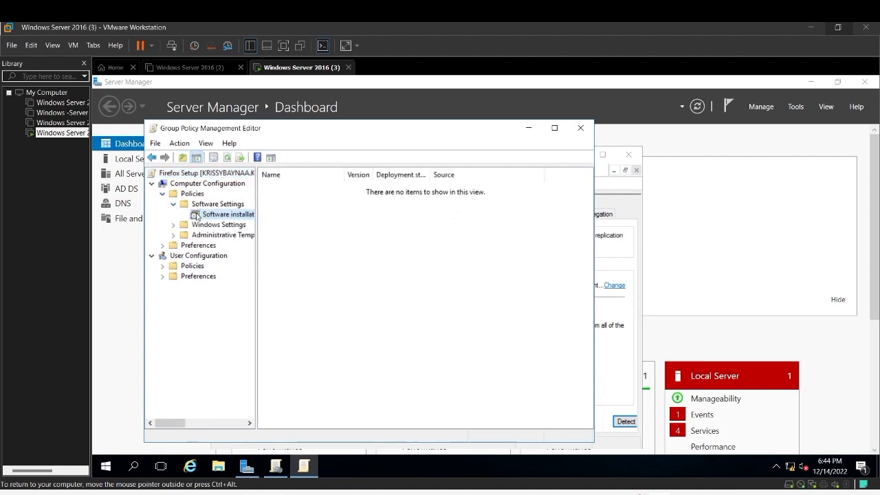
# Step: Create a new software installation package from Firefox Setup 14.0.1 in the FireFox folder's shared network path
pyautogui.rightClick(204, 216)
pyautogui.moveTo(276, 224)
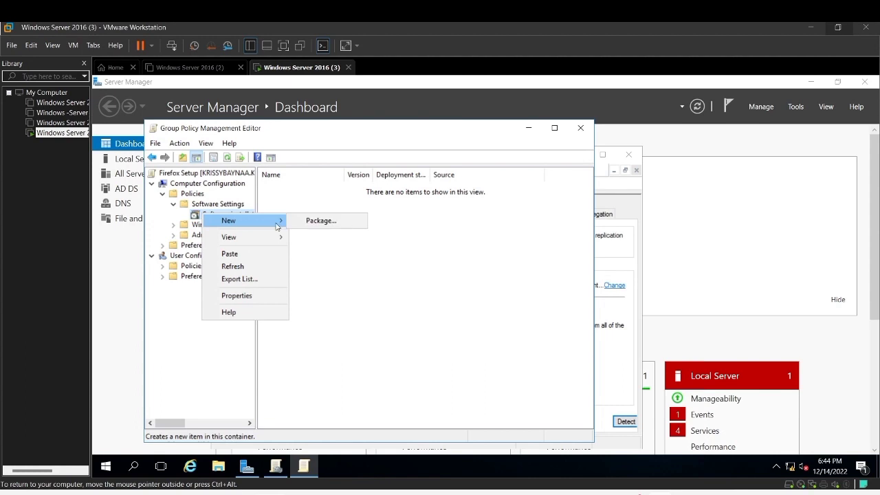
pyautogui.click(303, 226)
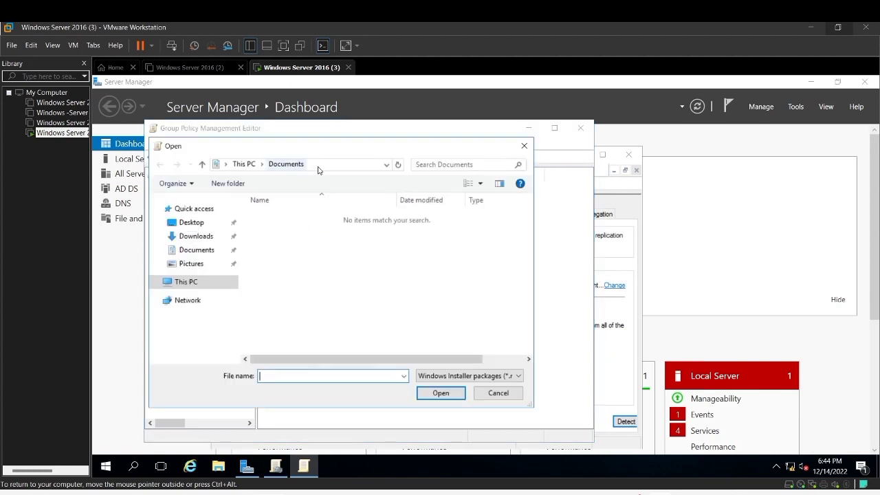
pyautogui.click(320, 166)
pyautogui.write('\\\\KRISSYBAYNAA\\FireFox')
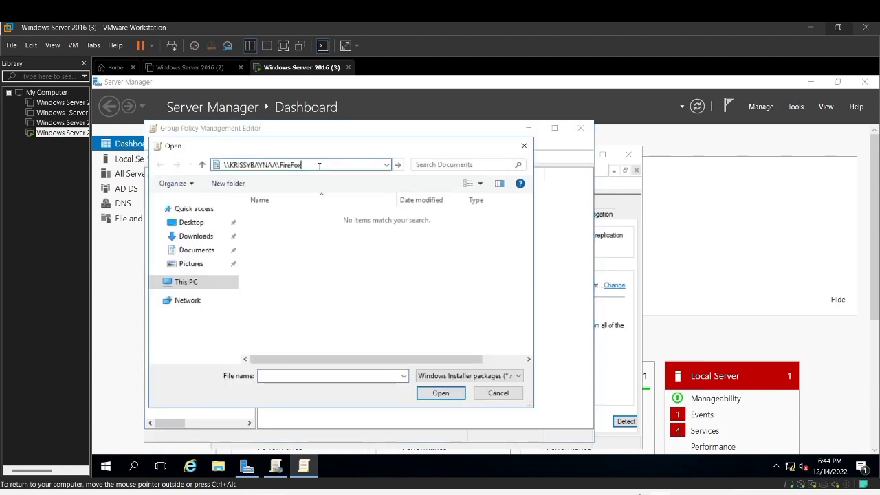
pyautogui.click(451, 393)
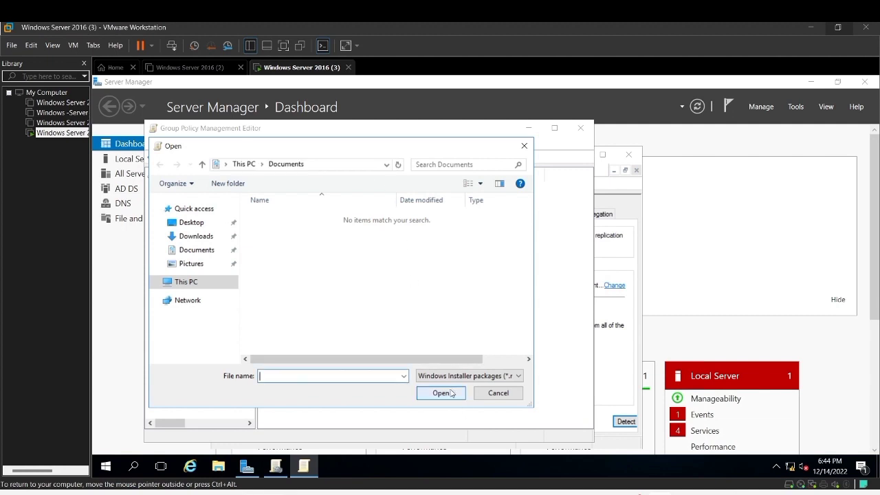
pyautogui.click(323, 165)
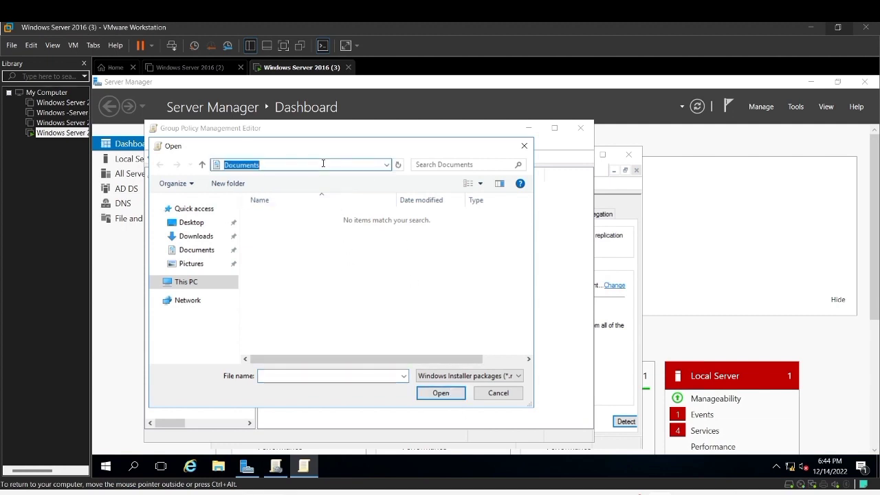
pyautogui.write('\\\\KRISSYBAYNAA\\FireFox')
pyautogui.press('Return')
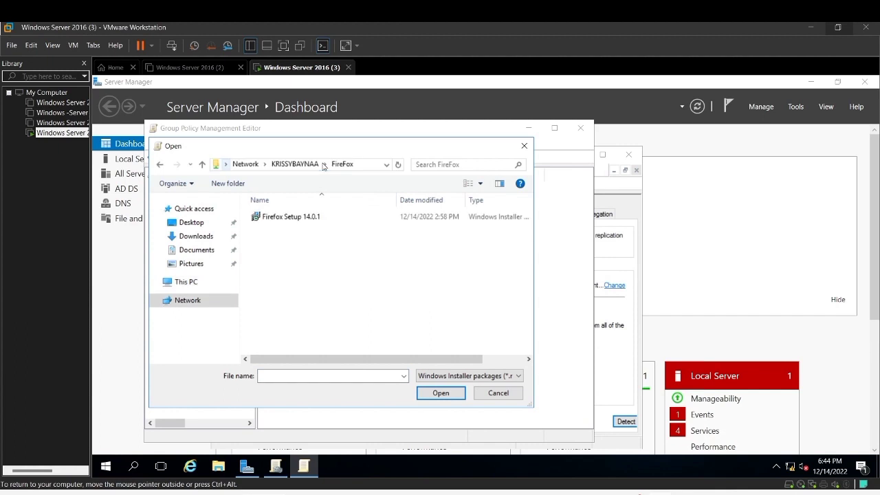
pyautogui.click(343, 218)
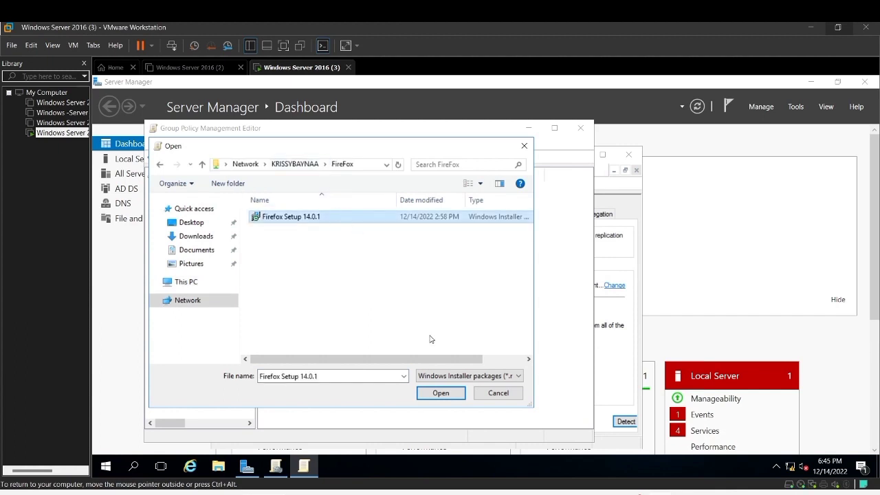
pyautogui.click(441, 394)
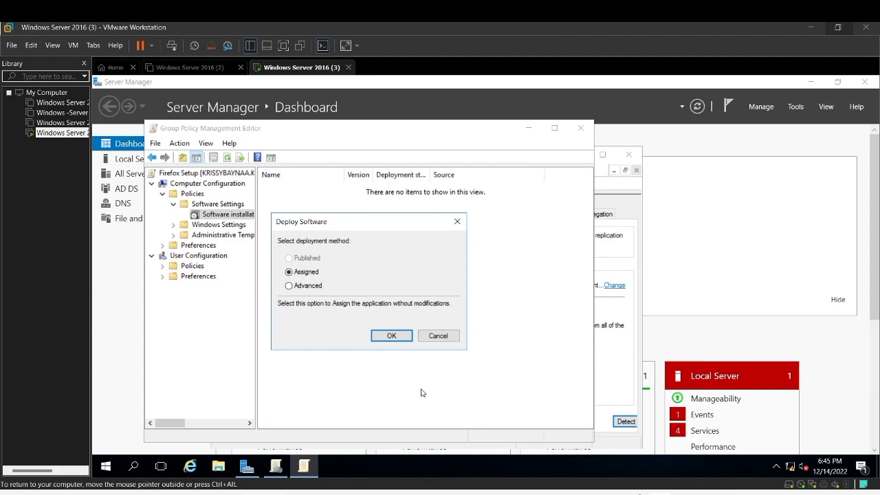
# Step: Add the package with the Advanced deployment method, type Assigned, and uninstallation when it falls out of the scope of management
pyautogui.click(322, 286)
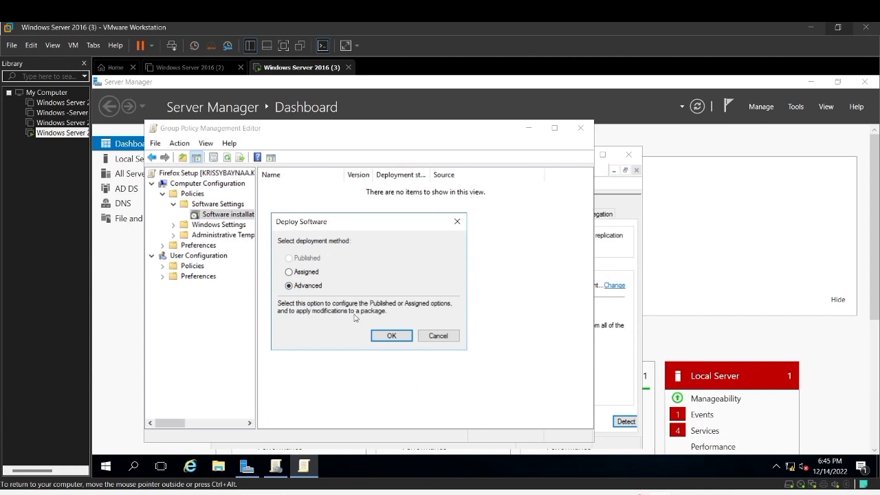
pyautogui.click(392, 334)
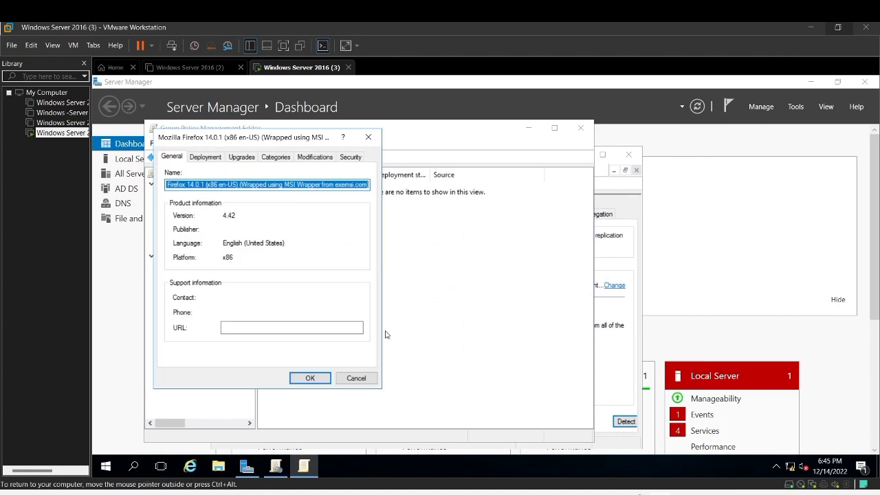
pyautogui.click(204, 158)
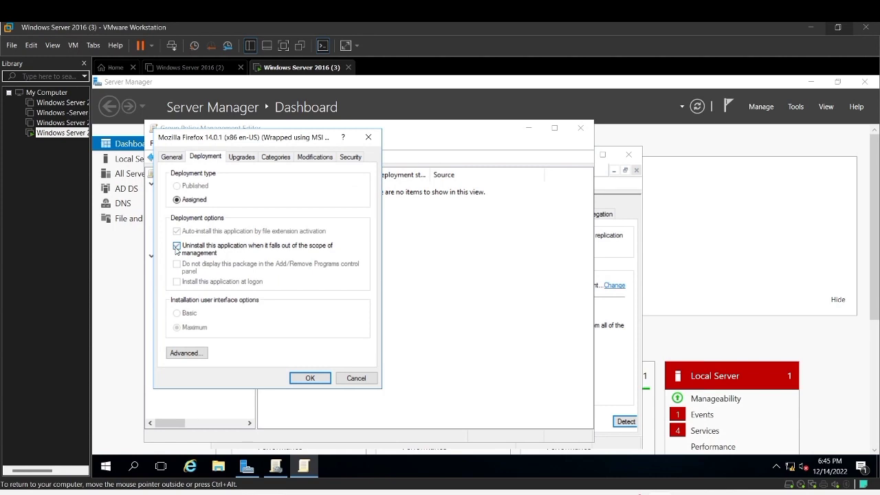
pyautogui.click(310, 380)
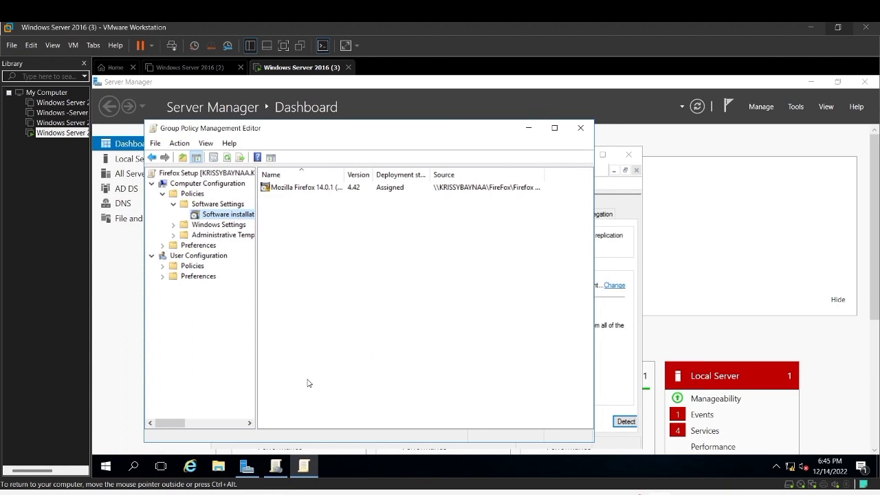
# Step: Review the deployment settings in the Mozilla Firefox 14.0.1 package's properties and close them
pyautogui.click(299, 188)
pyautogui.rightClick(299, 188)
pyautogui.click(325, 267)
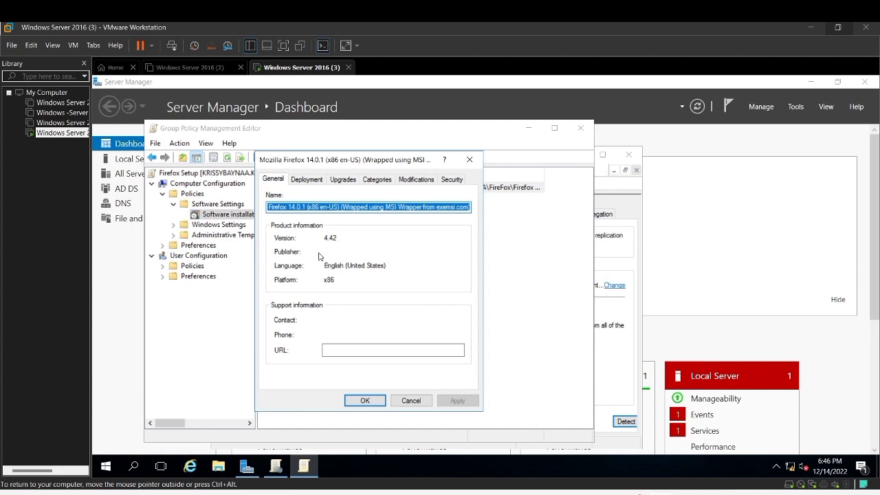
pyautogui.click(308, 179)
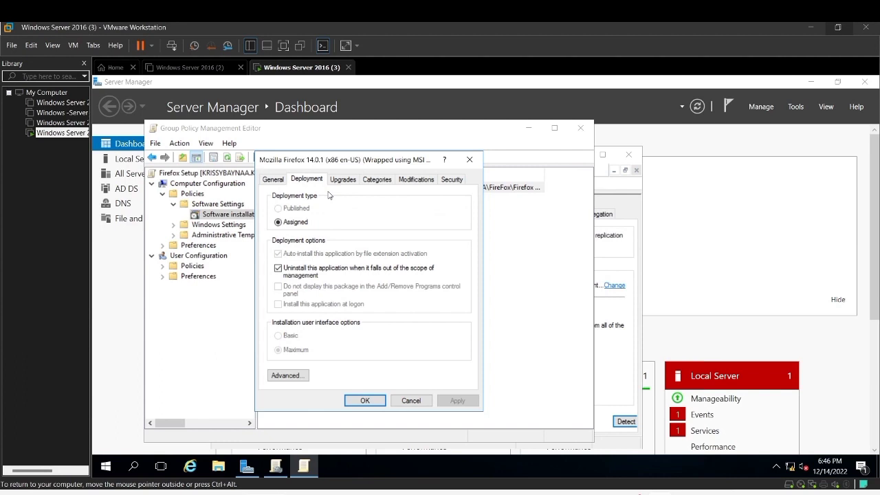
pyautogui.click(349, 404)
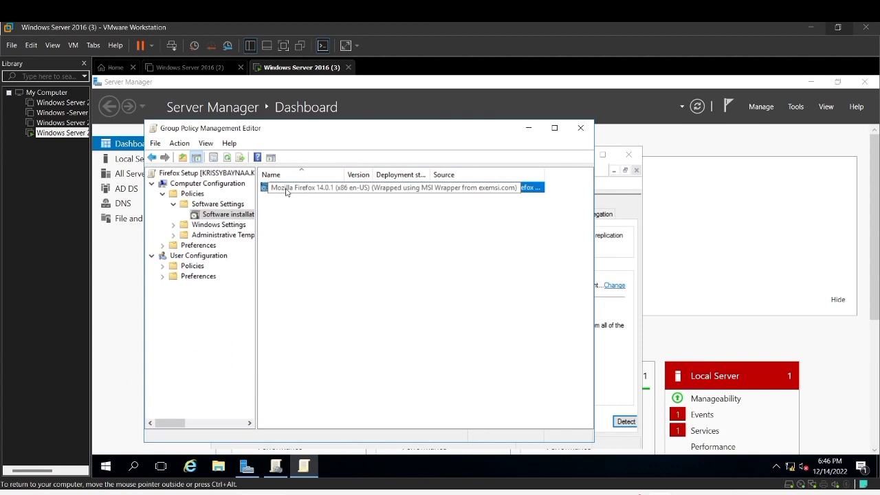
# Step: Minimize the policy editor and link the existing Firefox Setup policy object to the domain in Group Policy Management
pyautogui.click(529, 129)
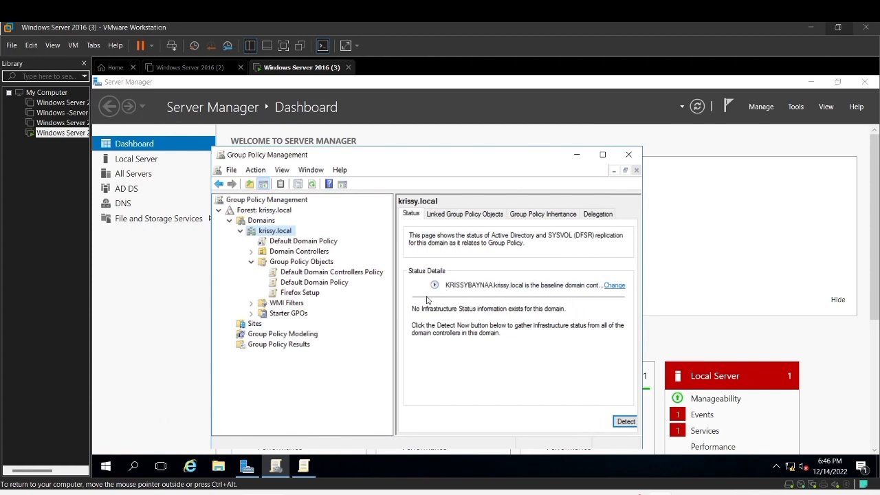
pyautogui.rightClick(282, 231)
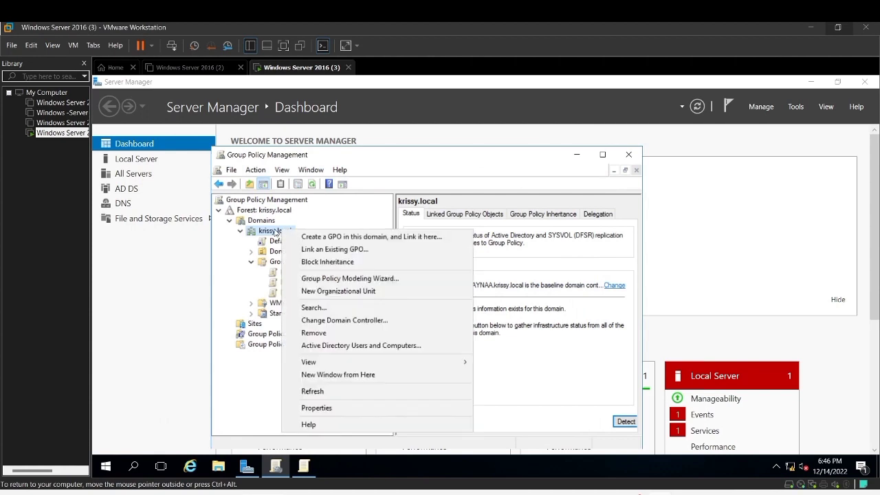
pyautogui.click(319, 251)
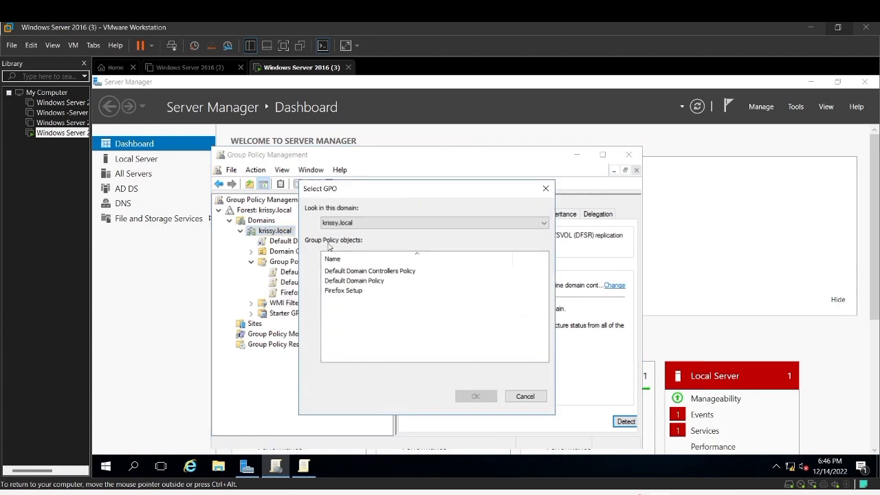
pyautogui.click(359, 291)
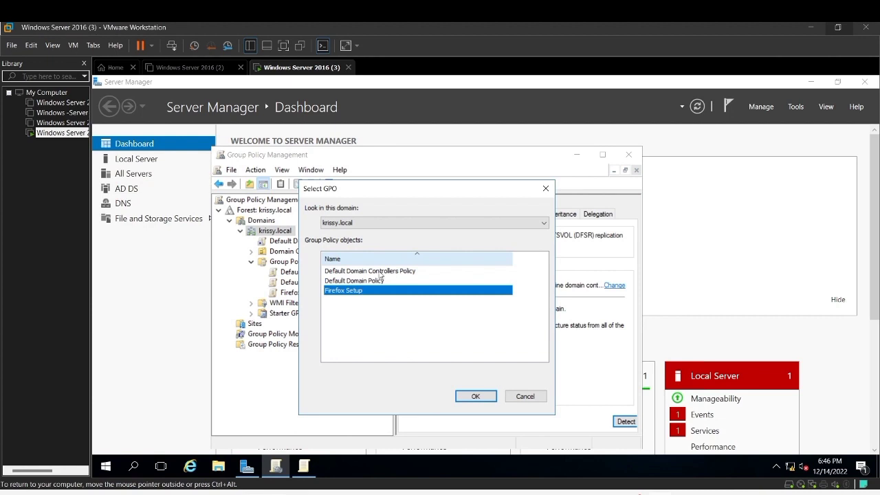
pyautogui.click(476, 400)
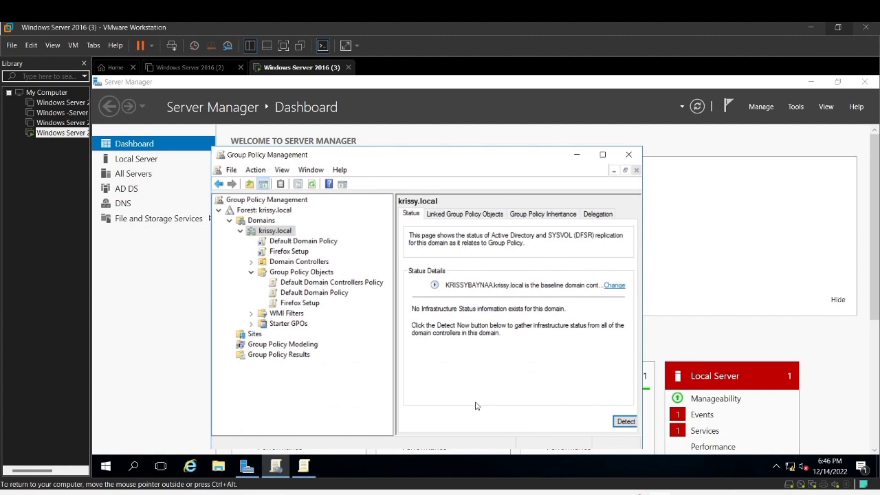
# Step: Review the Firefox Setup policy object's link scope and its settings report, dismissing the Internet Explorer security notice
pyautogui.click(307, 304)
pyautogui.moveTo(503, 304); pyautogui.dragTo(577, 304)
pyautogui.moveTo(489, 302); pyautogui.dragTo(410, 301)
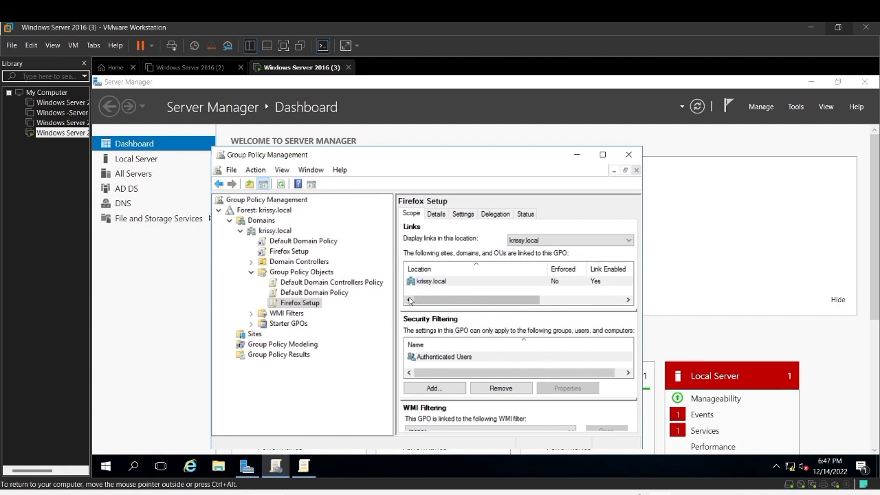
pyautogui.click(300, 306)
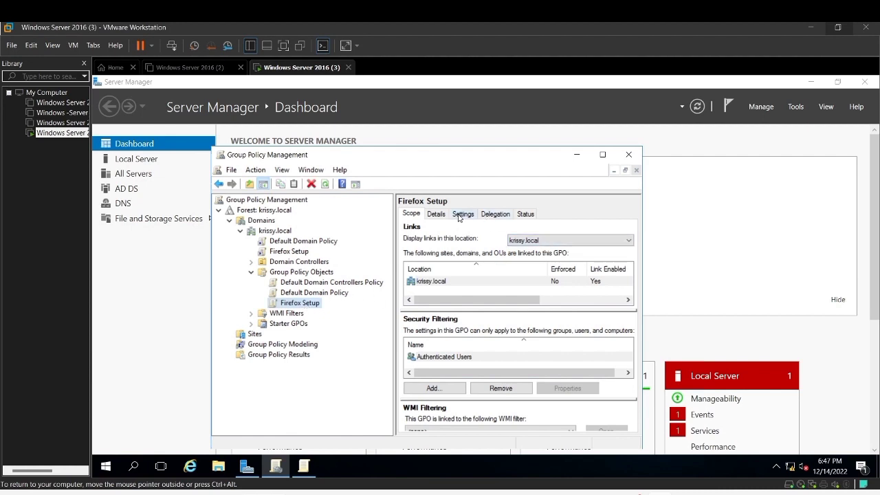
pyautogui.click(463, 214)
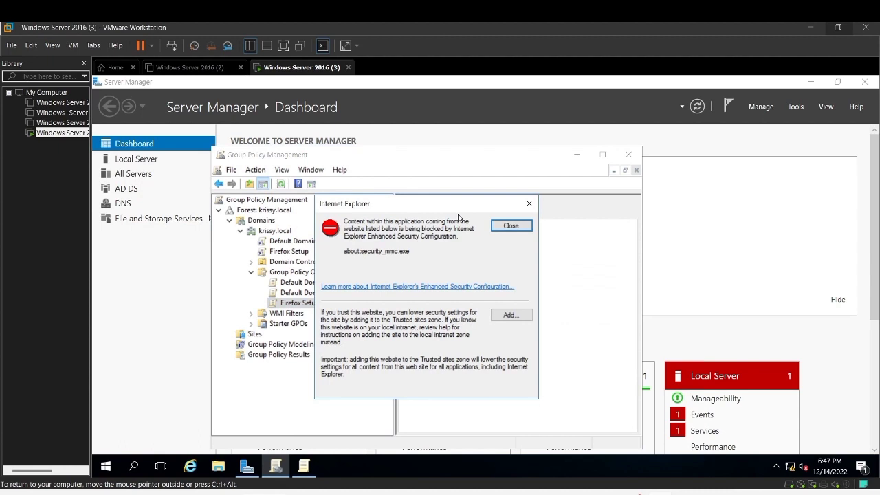
pyautogui.click(529, 204)
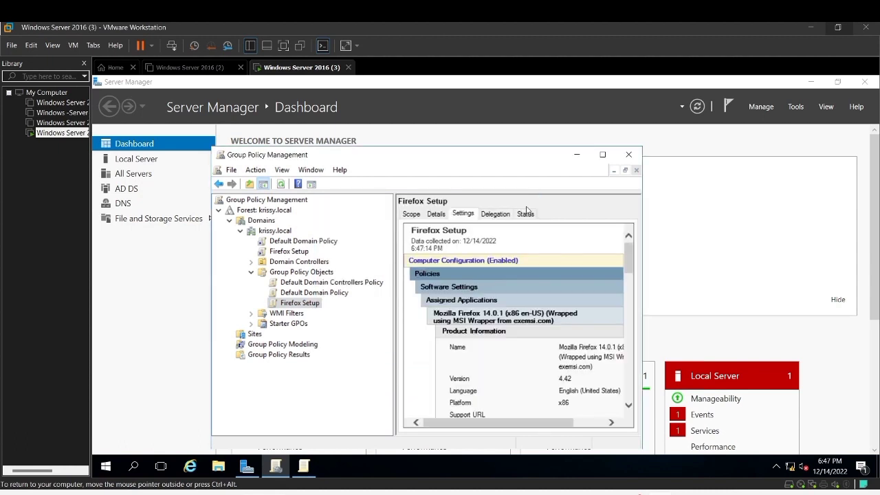
# Step: Close Group Policy Management and Server Manager, and restart the server with the reason Other (Unplanned)
pyautogui.click(628, 158)
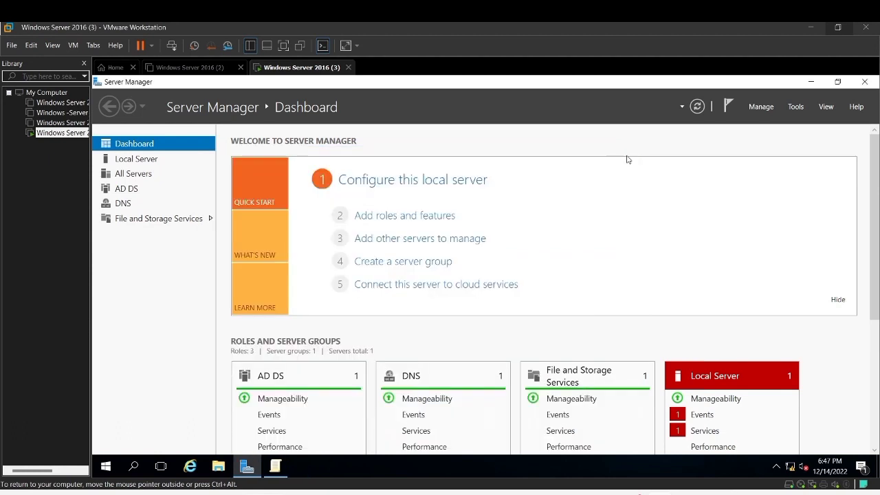
pyautogui.click(865, 83)
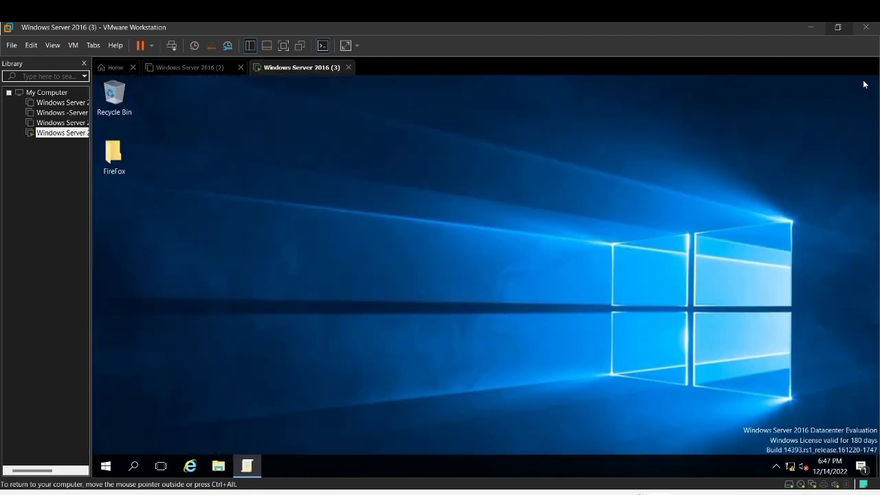
pyautogui.click(106, 469)
pyautogui.click(105, 443)
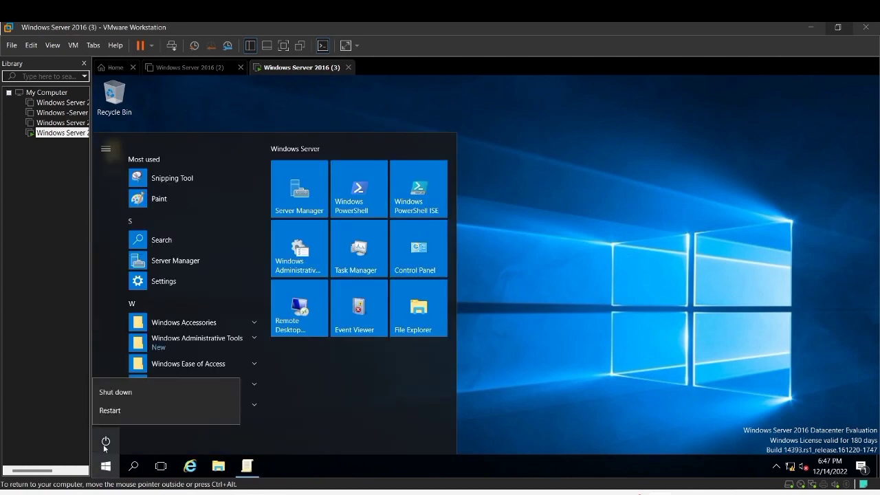
pyautogui.click(113, 415)
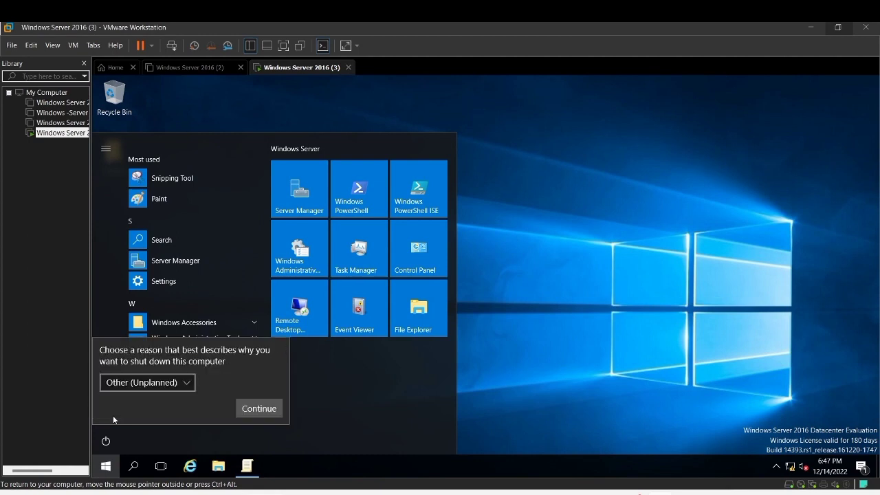
pyautogui.click(253, 408)
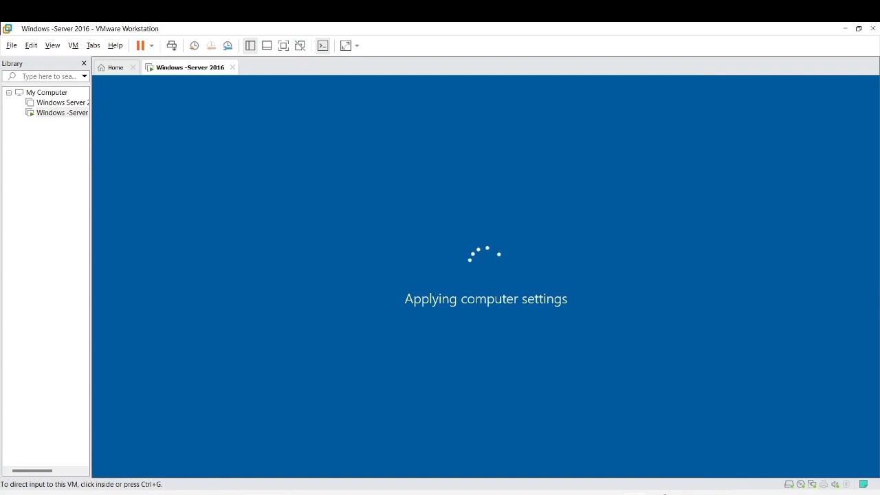
# Step: Direct input to the Windows -Server 2016 virtual machine
pyautogui.hotkey('ctrl', 'g')
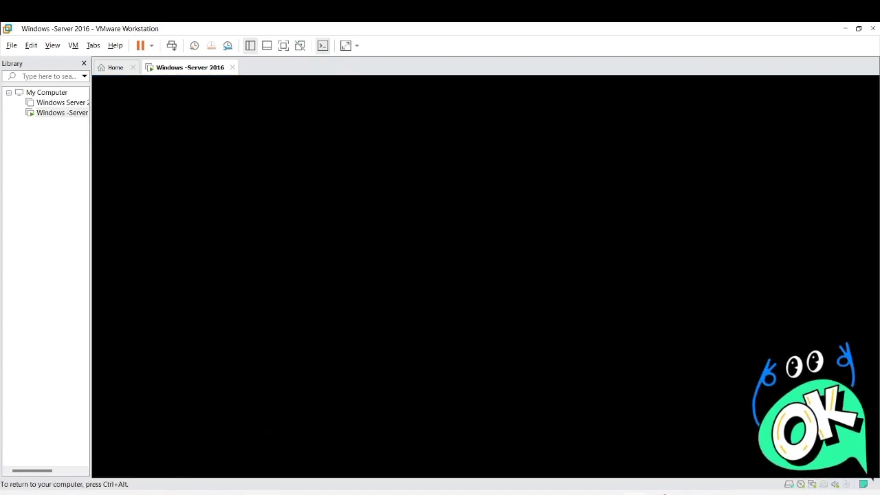